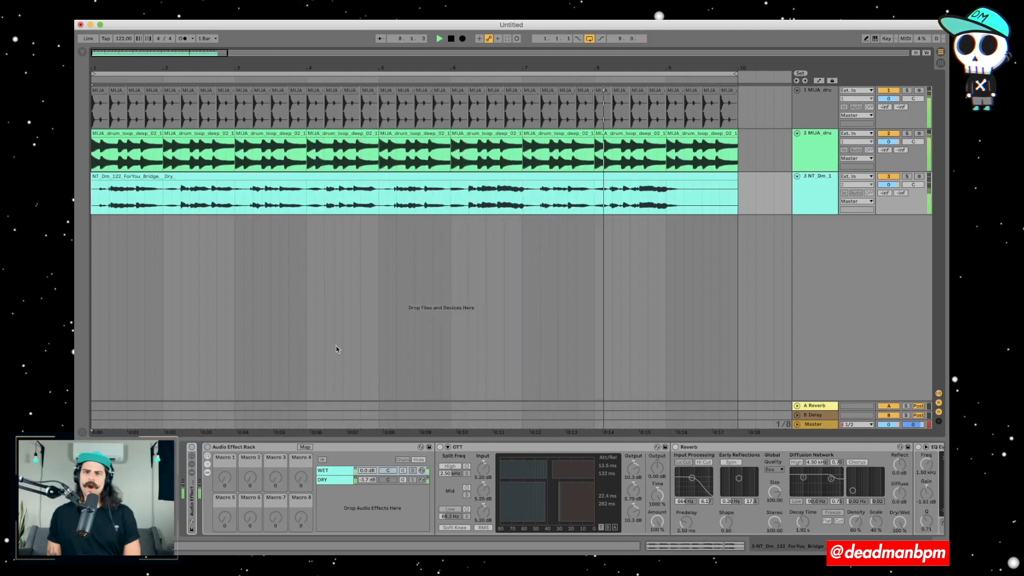
# Step: Stop playback, expand the vocal track's first Audio Effect Rack and switch it on, reviewing its devices from Compressor to EQ Eight
pyautogui.press('space')
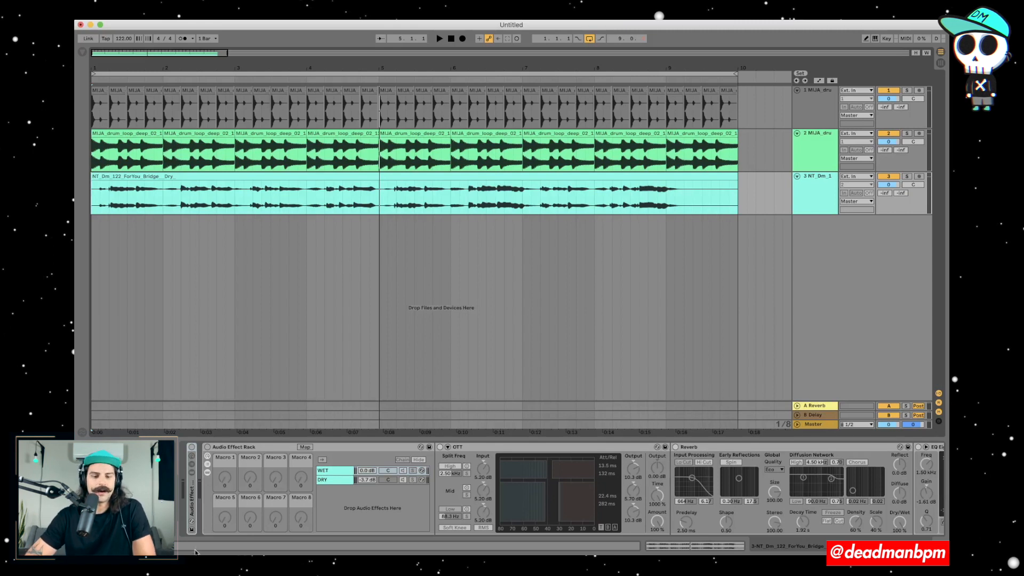
pyautogui.click(191, 517)
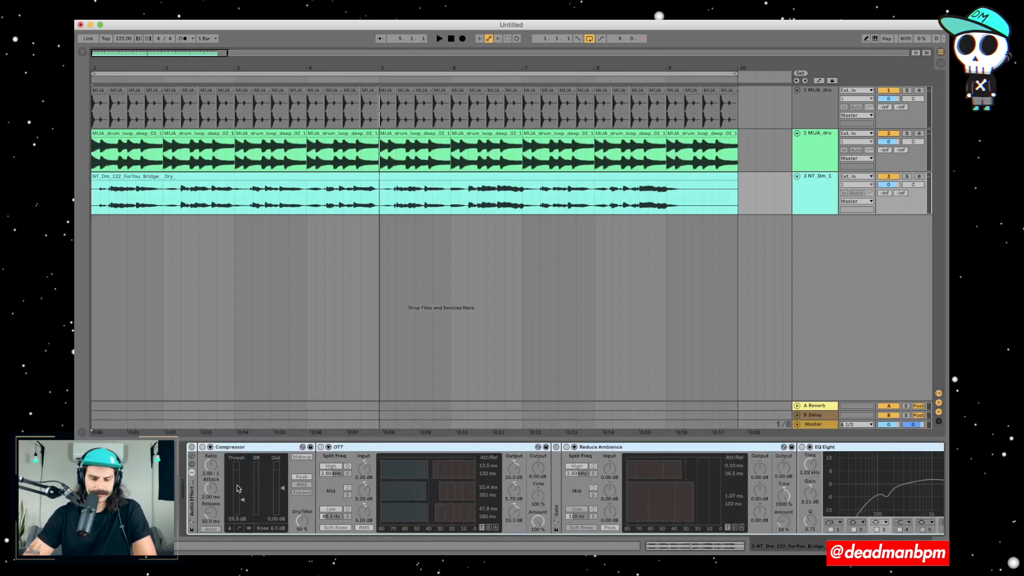
pyautogui.click(191, 448)
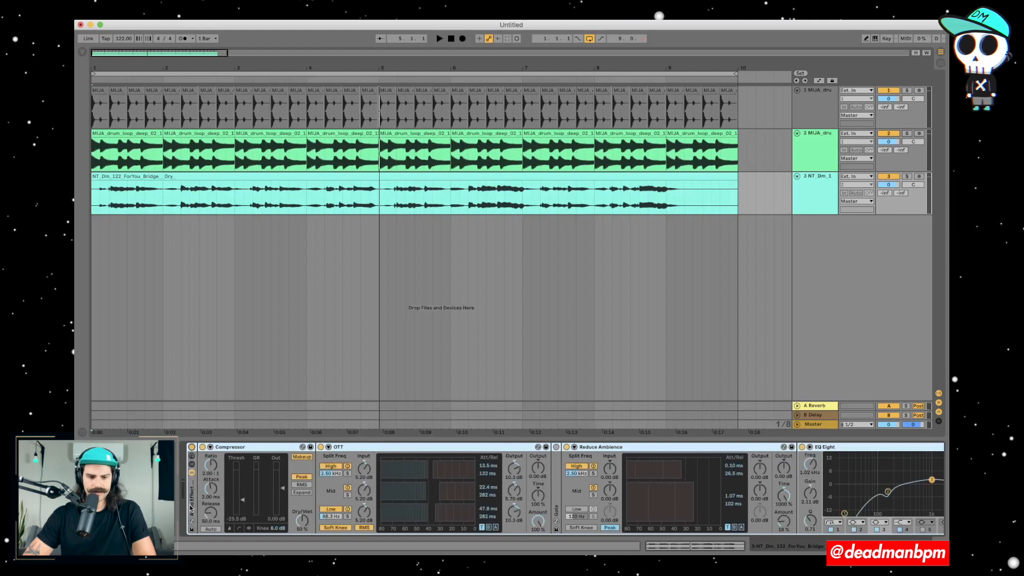
pyautogui.hscroll(2, 190, 507)
pyautogui.hscroll(3, 190, 508)
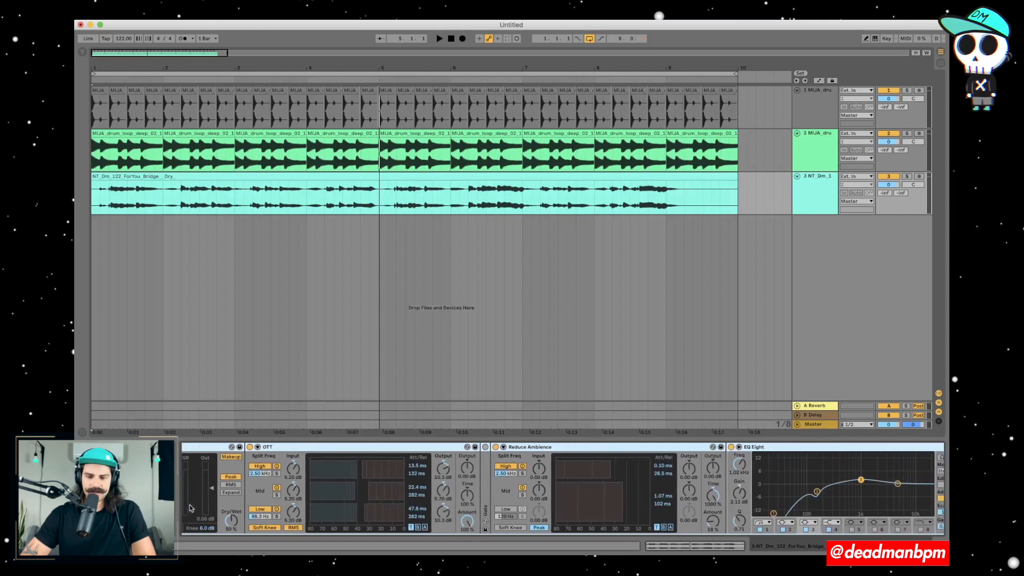
pyautogui.hscroll(3, 190, 508)
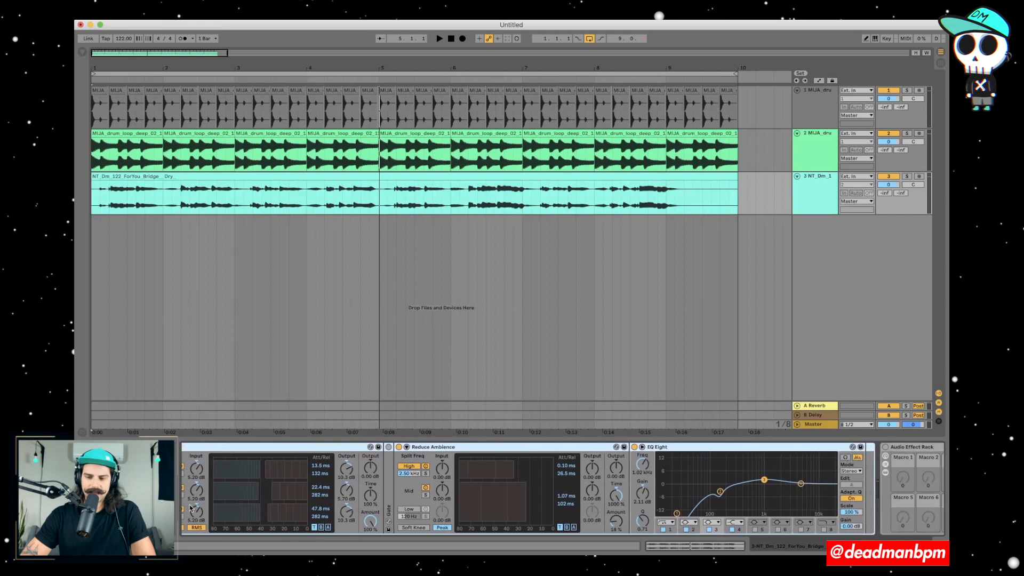
pyautogui.hscroll(-4, 191, 507)
pyautogui.hscroll(-2, 190, 508)
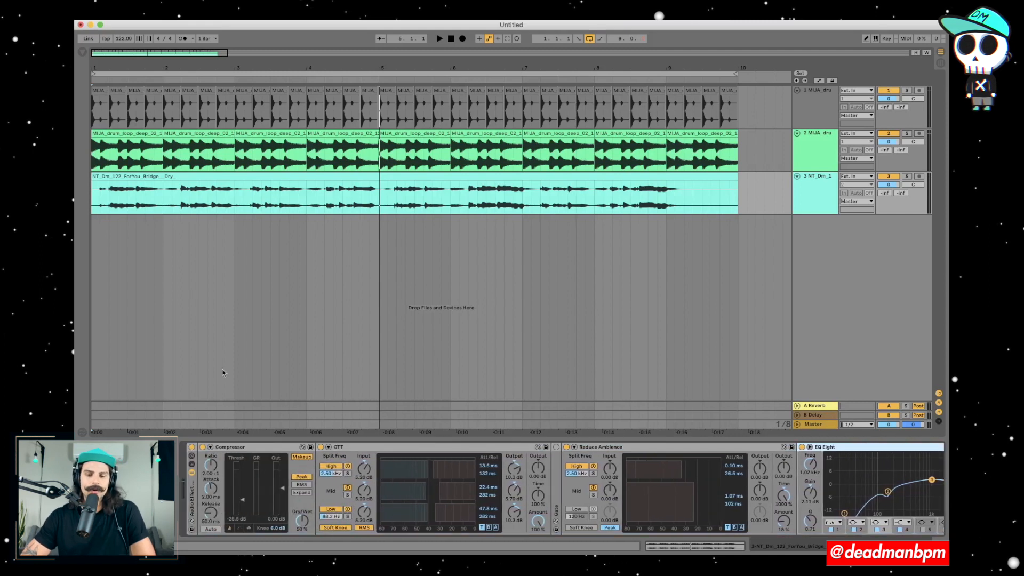
# Step: Play the vocal clip from its start to hear the first rack's processing, stop, and look over its device chain
pyautogui.click(295, 177)
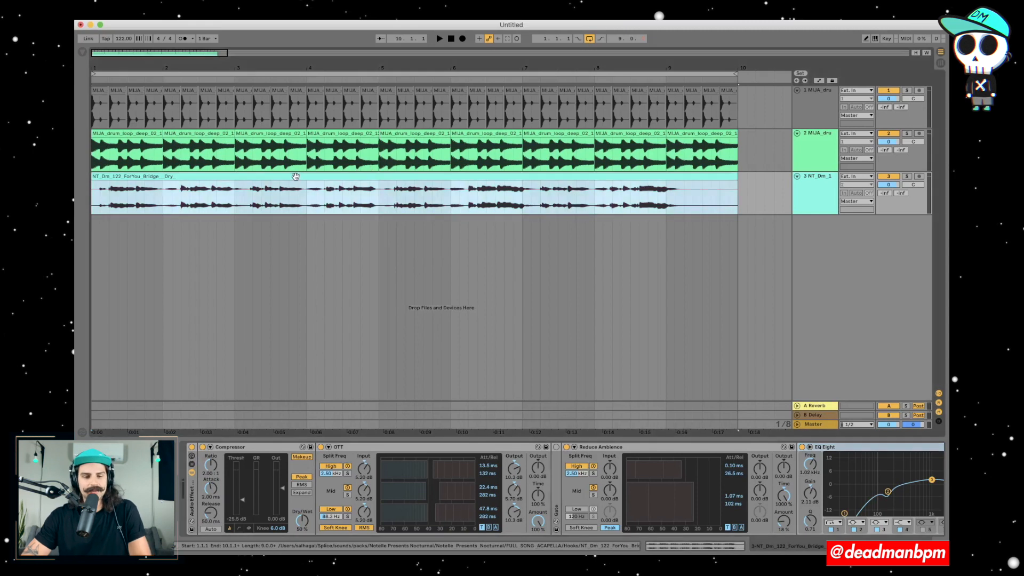
pyautogui.press('space')
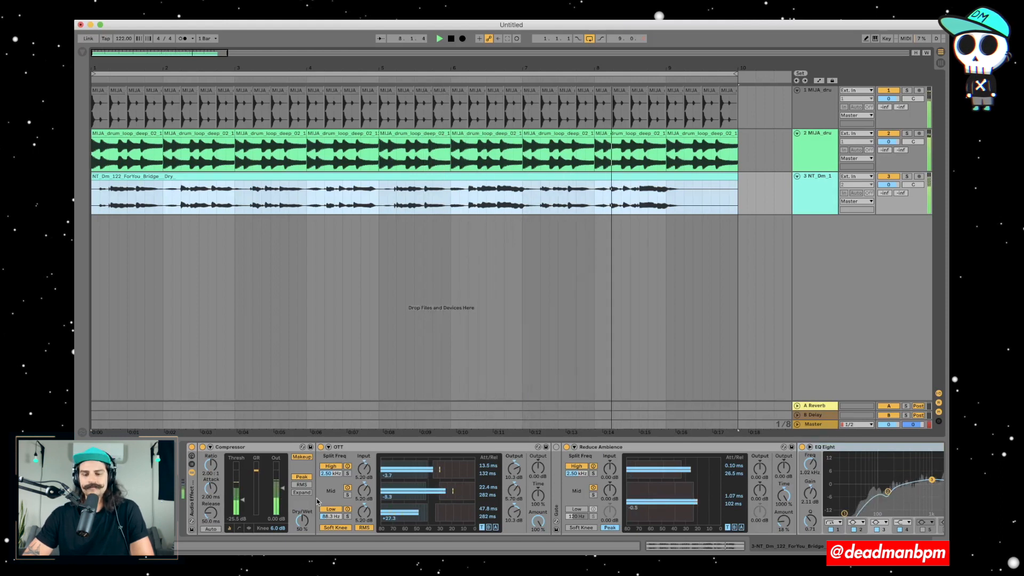
pyautogui.press('space')
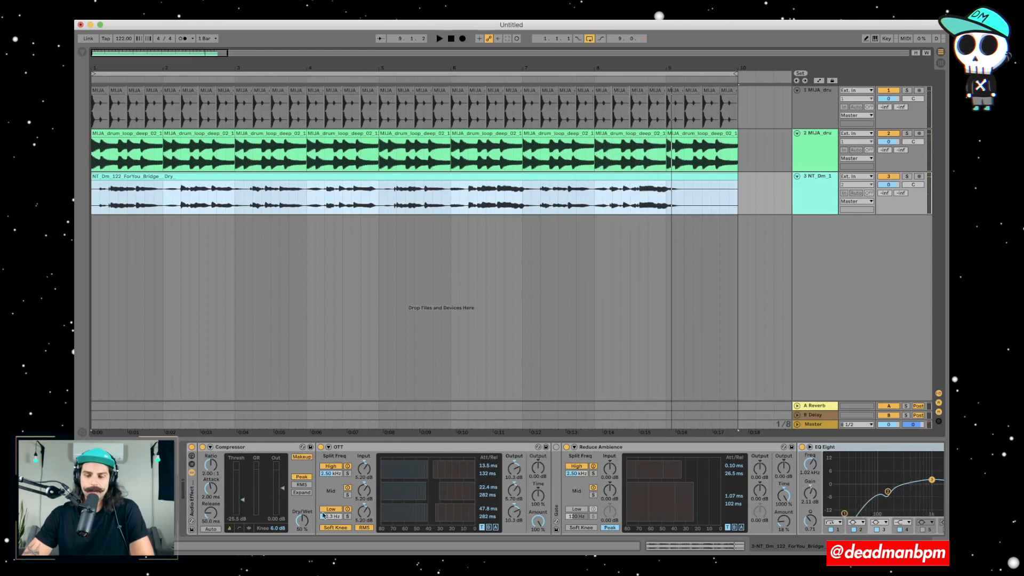
pyautogui.hscroll(3, 314, 506)
pyautogui.hscroll(-3, 313, 505)
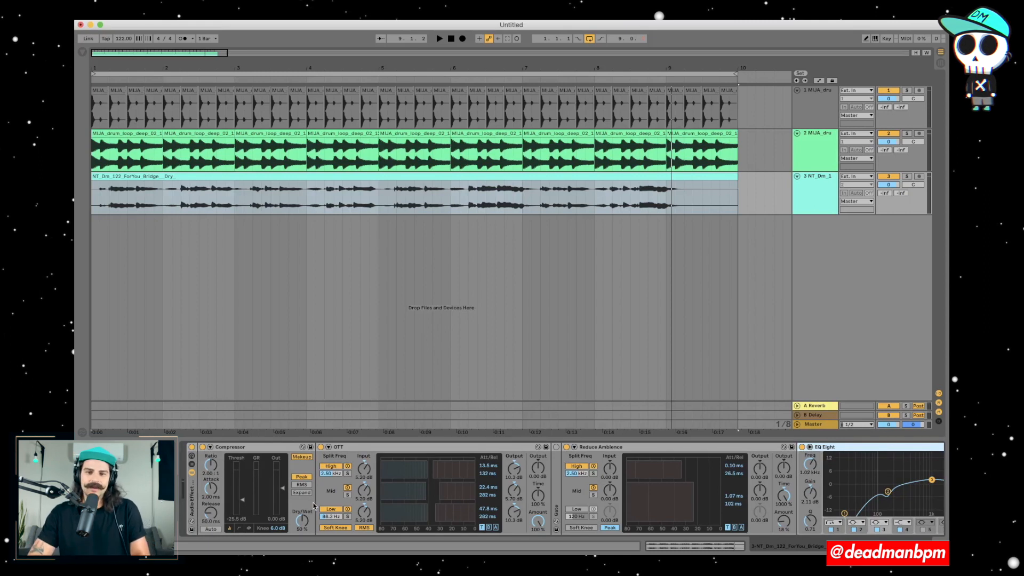
pyautogui.hscroll(10, 314, 505)
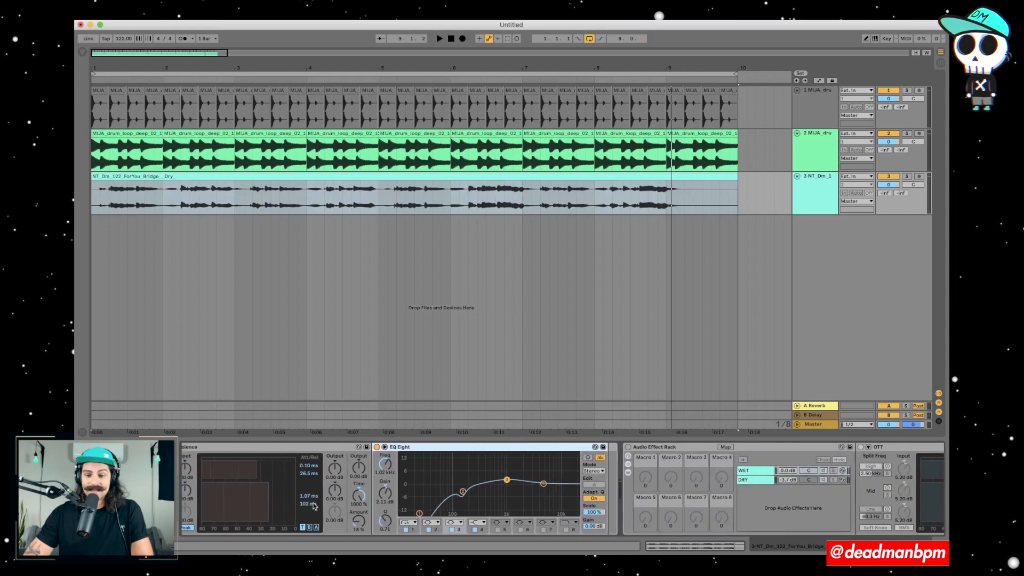
pyautogui.hscroll(-10, 314, 505)
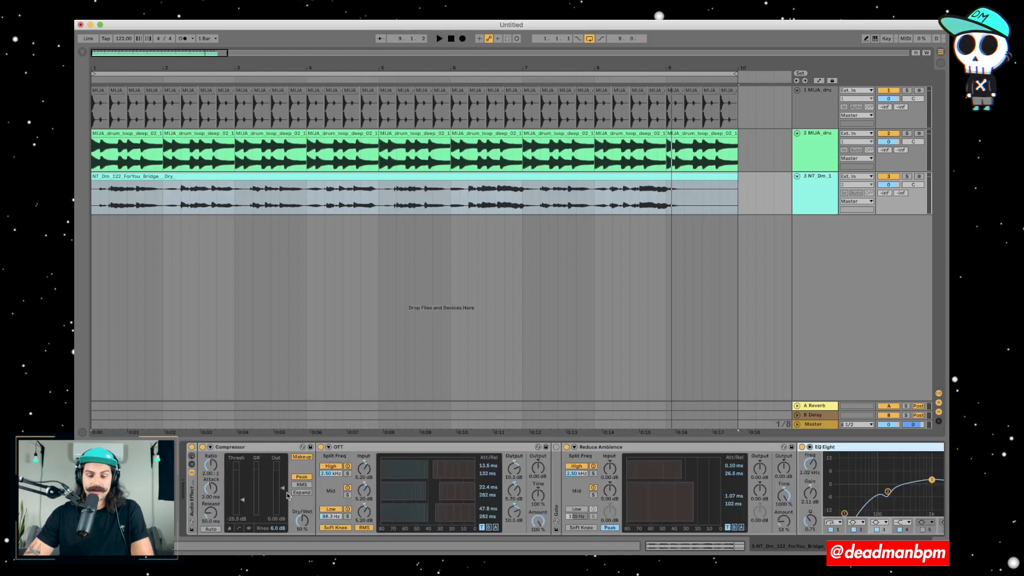
# Step: Collapse both Audio Effect Racks and paste a copy of the WET chain's Reverb after the second rack
pyautogui.doubleClick(190, 504)
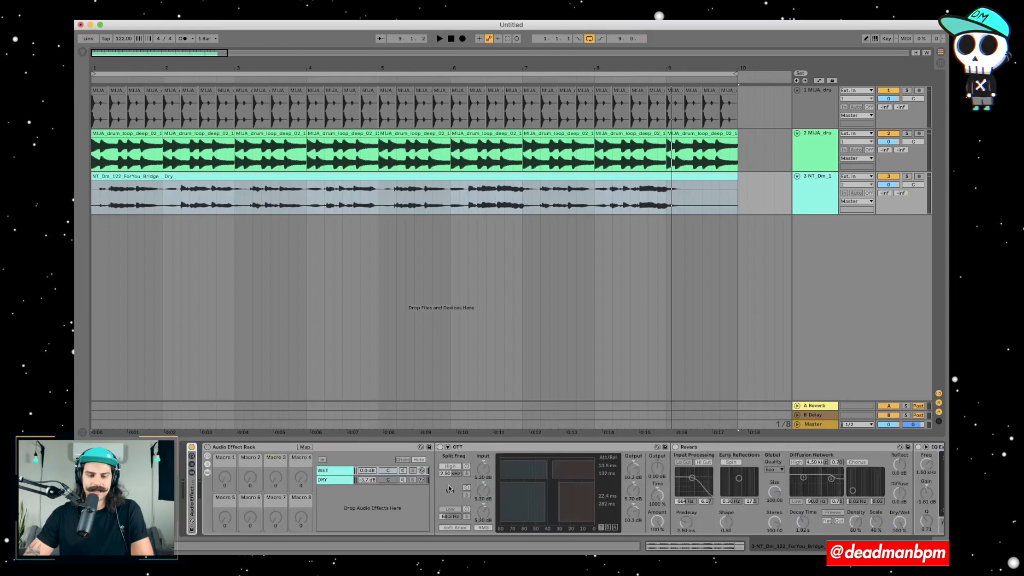
pyautogui.click(700, 451)
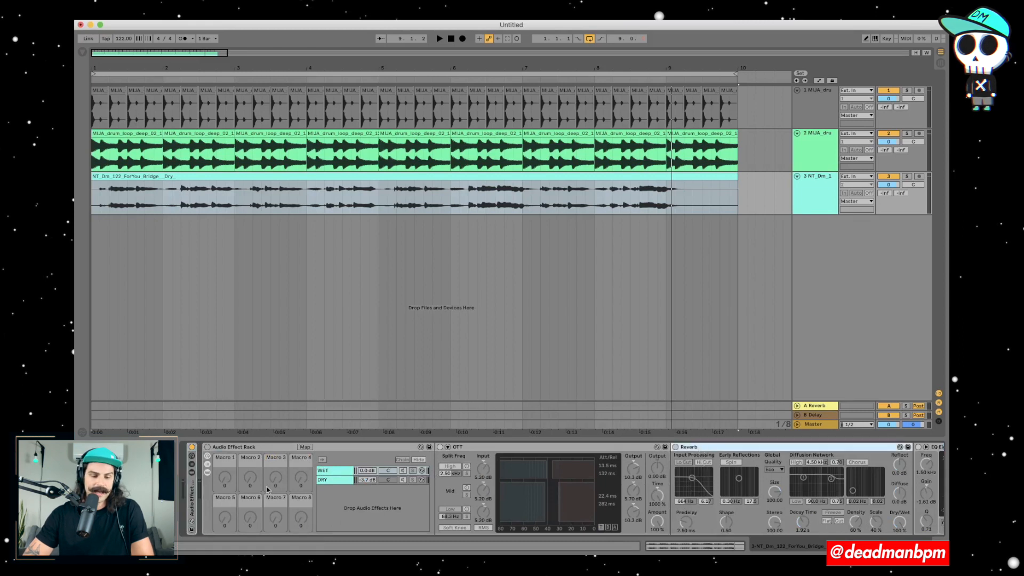
pyautogui.hscroll(10, 267, 489)
pyautogui.hscroll(-10, 341, 499)
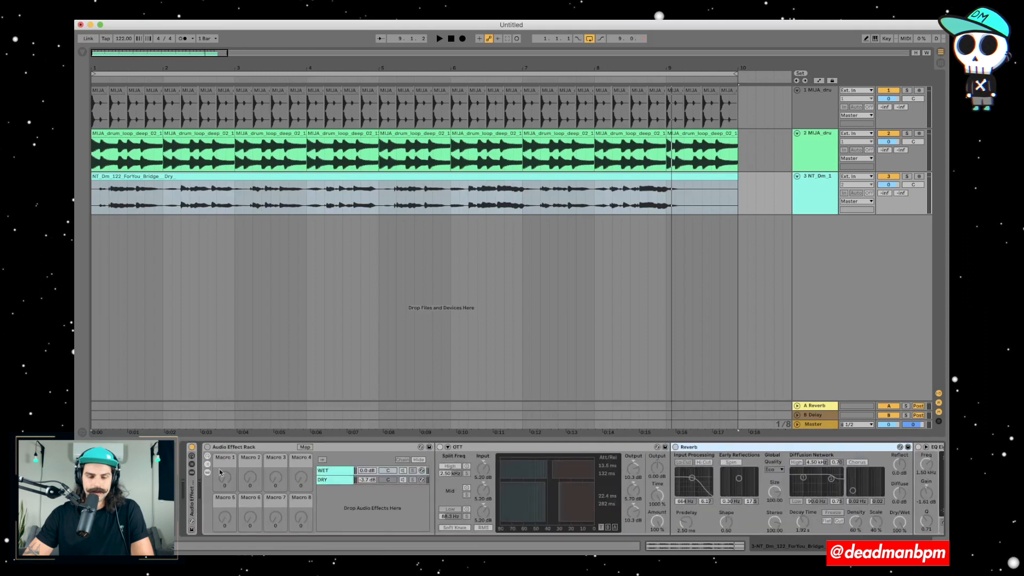
pyautogui.doubleClick(225, 449)
pyautogui.click(273, 465)
pyautogui.press('super+v')
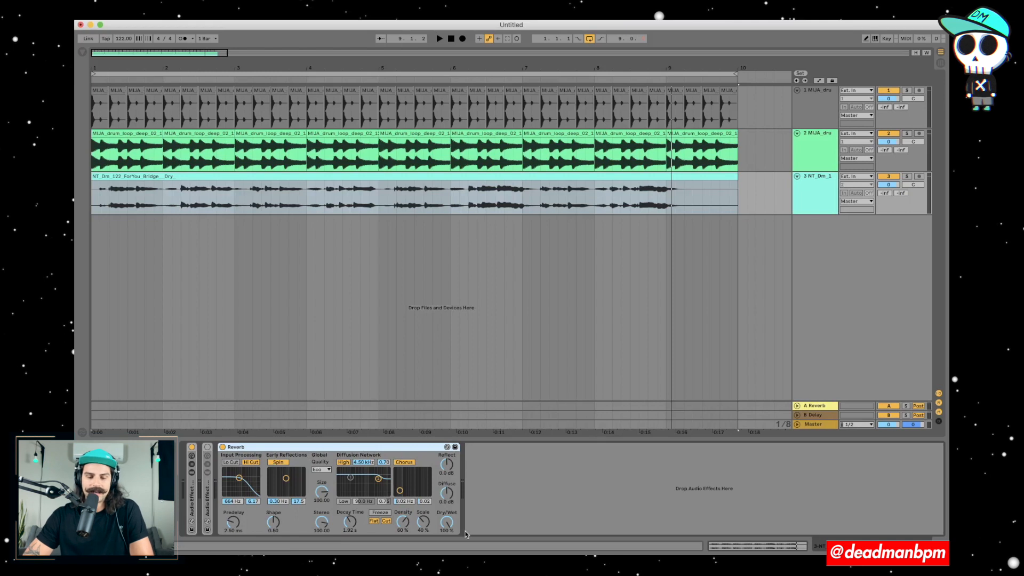
# Step: Lower the standalone Reverb's Dry/Wet to 18 % while listening to the vocal, and stop playback
pyautogui.moveTo(447, 522); pyautogui.dragTo(447, 539)
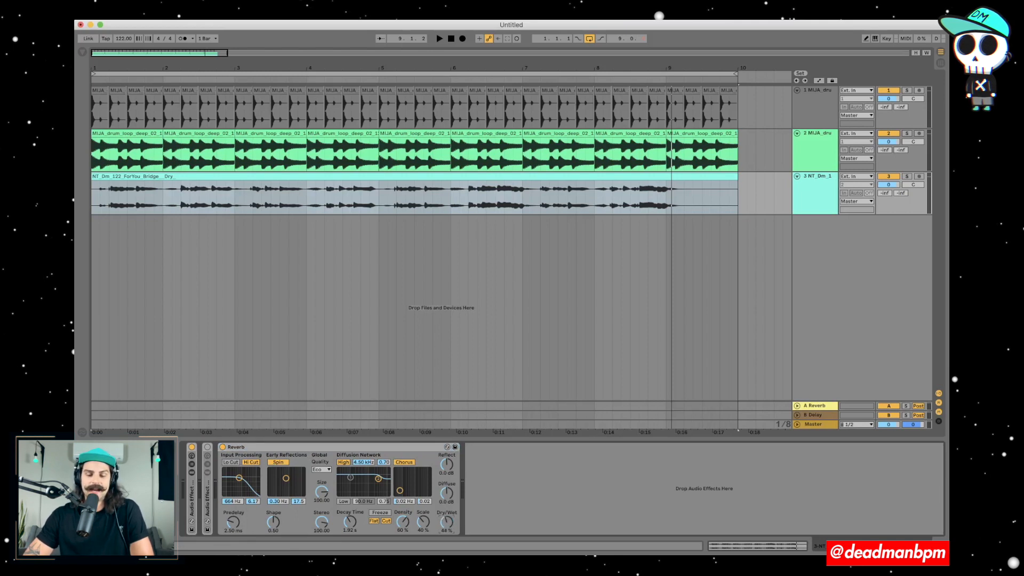
pyautogui.moveTo(447, 522)
pyautogui.mouseDown()
pyautogui.moveTo(447, 506)
pyautogui.moveTo(449, 525)
pyautogui.mouseUp()
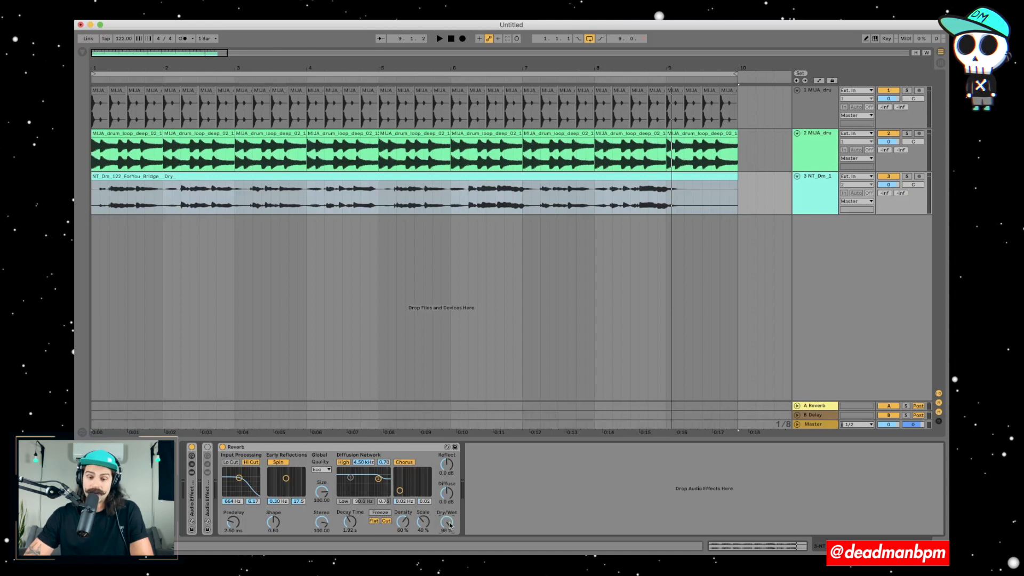
pyautogui.press('space')
pyautogui.moveTo(450, 526); pyautogui.dragTo(446, 566)
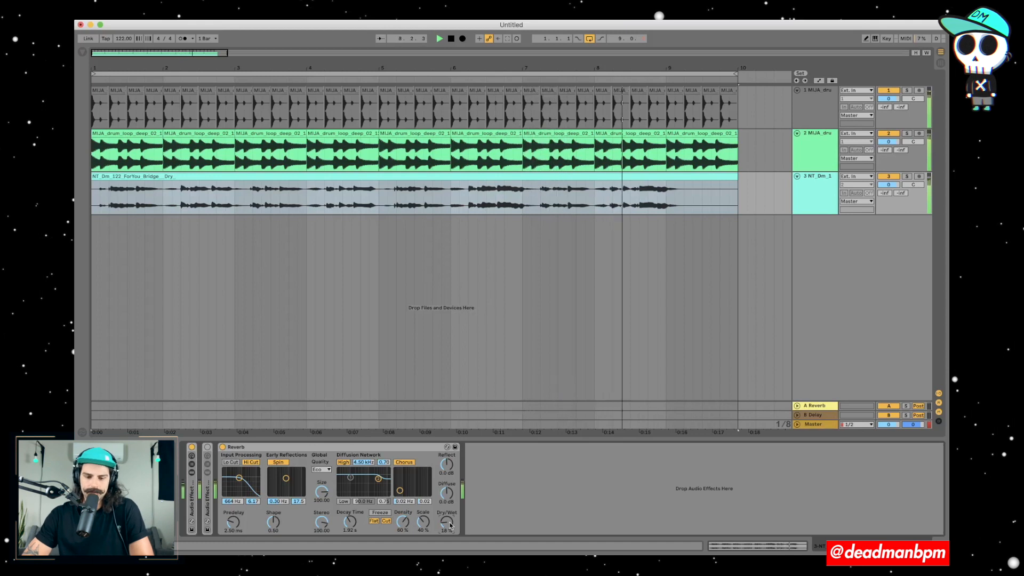
pyautogui.press('space')
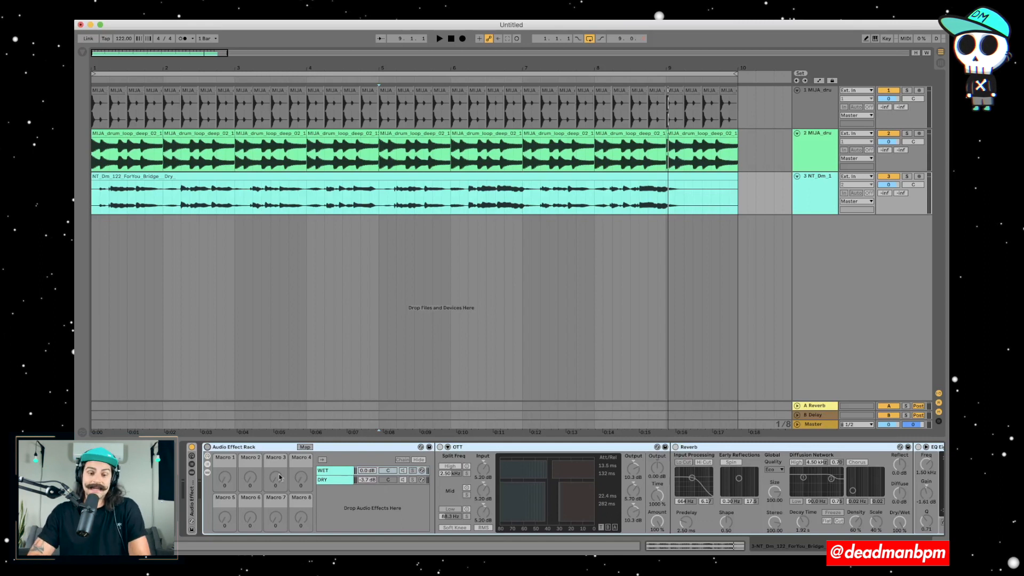
# Step: Switch on the WET/DRY rack, select the vocal clip to play from its start, and collapse the rack
pyautogui.click(207, 447)
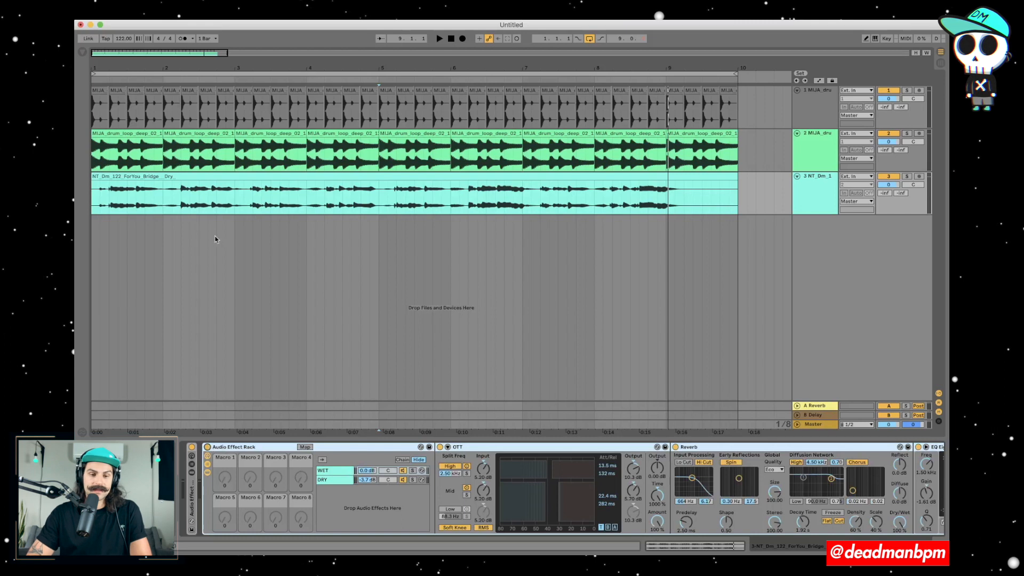
pyautogui.click(166, 177)
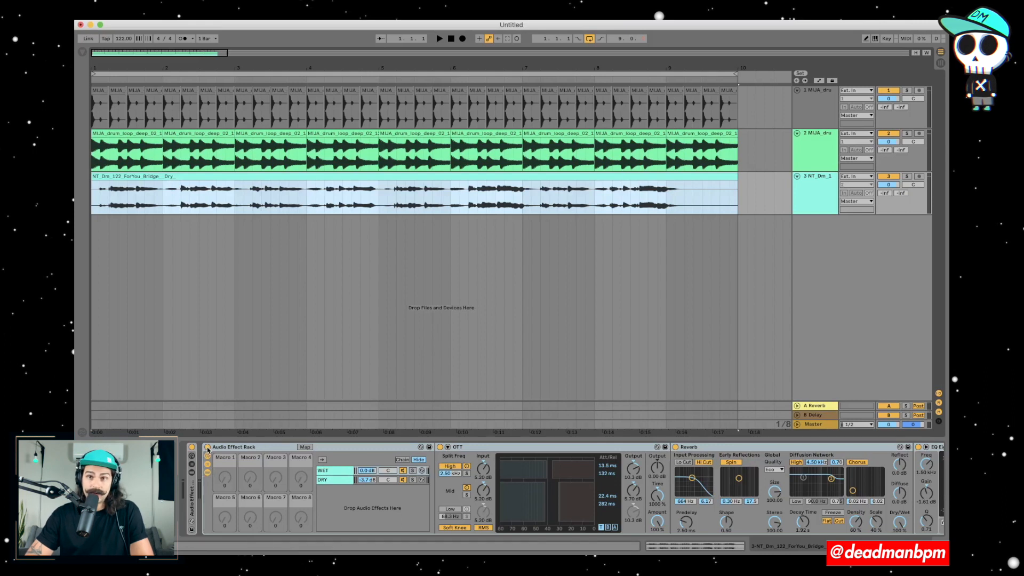
pyautogui.doubleClick(213, 451)
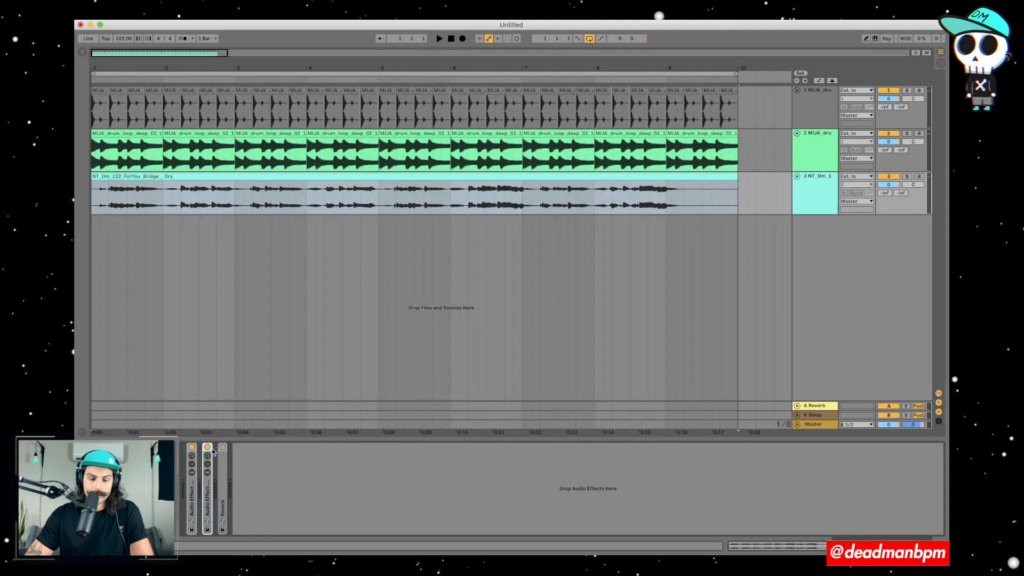
# Step: Play the vocal while toggling the WET/DRY rack on and off to compare, leaving it off and stopping playback
pyautogui.click(208, 448)
pyautogui.press('space')
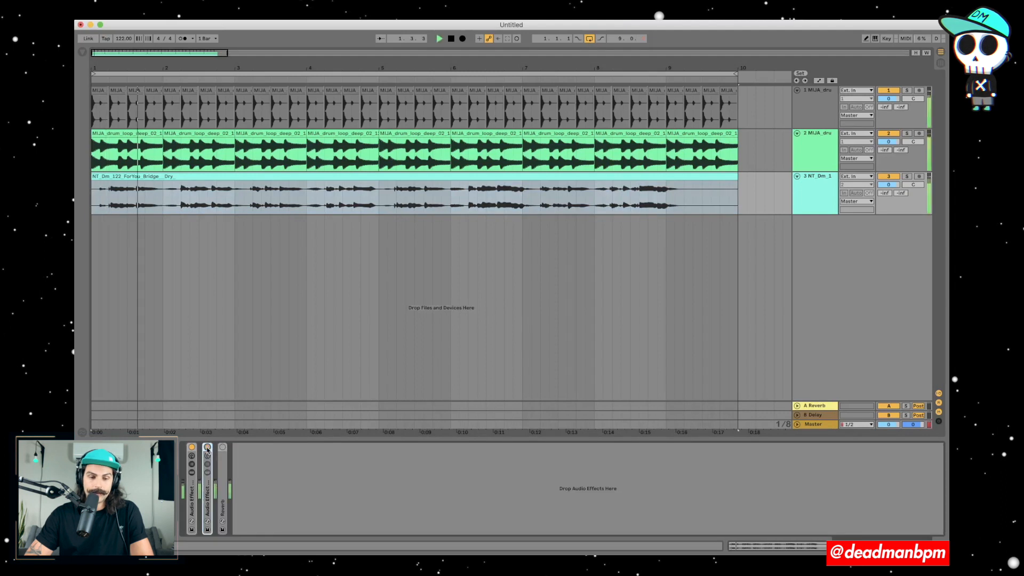
pyautogui.click(208, 449)
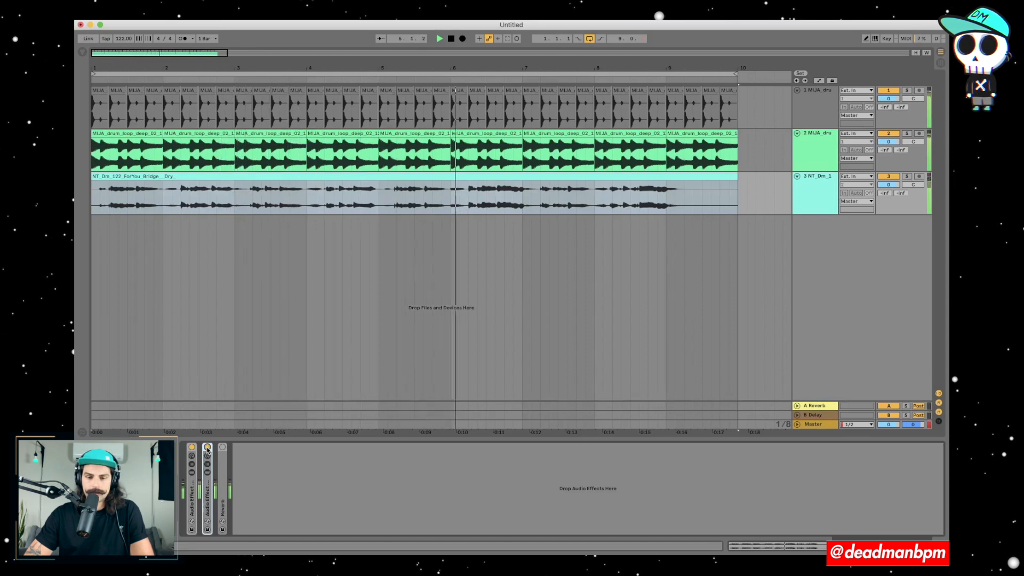
pyautogui.click(208, 447)
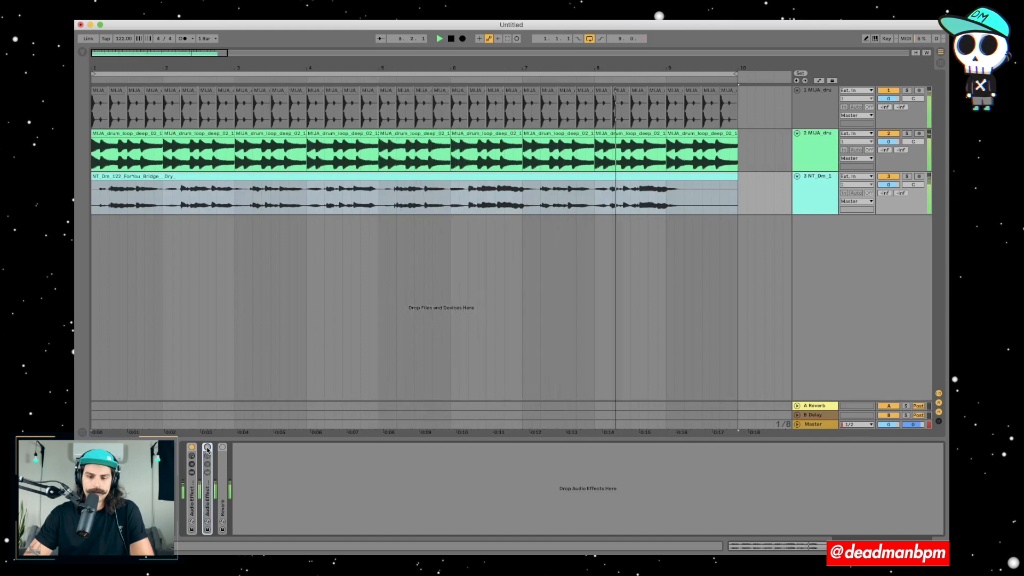
pyautogui.press('space')
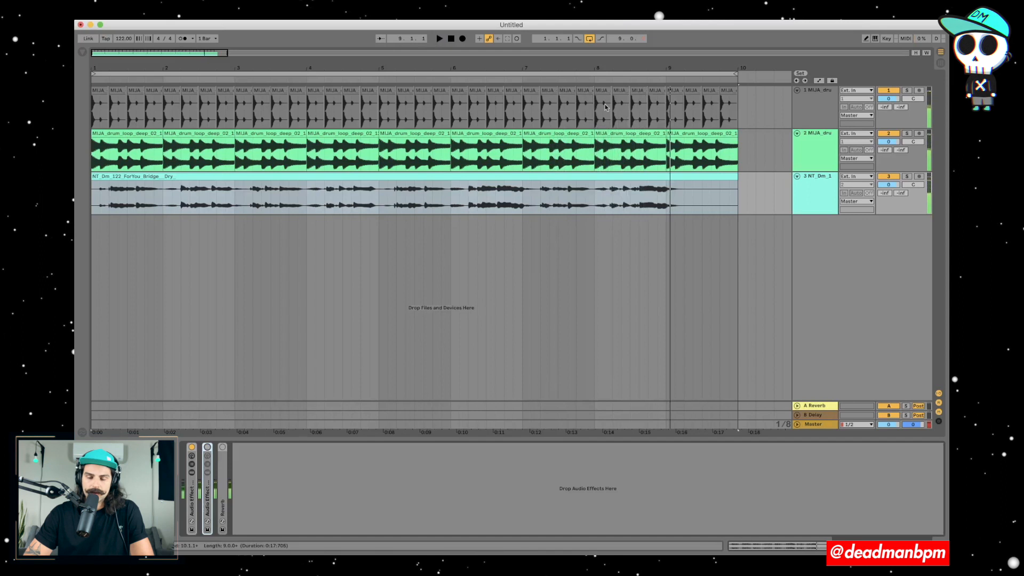
# Step: Play from the beginning and toggle the standalone Reverb on and off to compare it with the rack
pyautogui.click(451, 39)
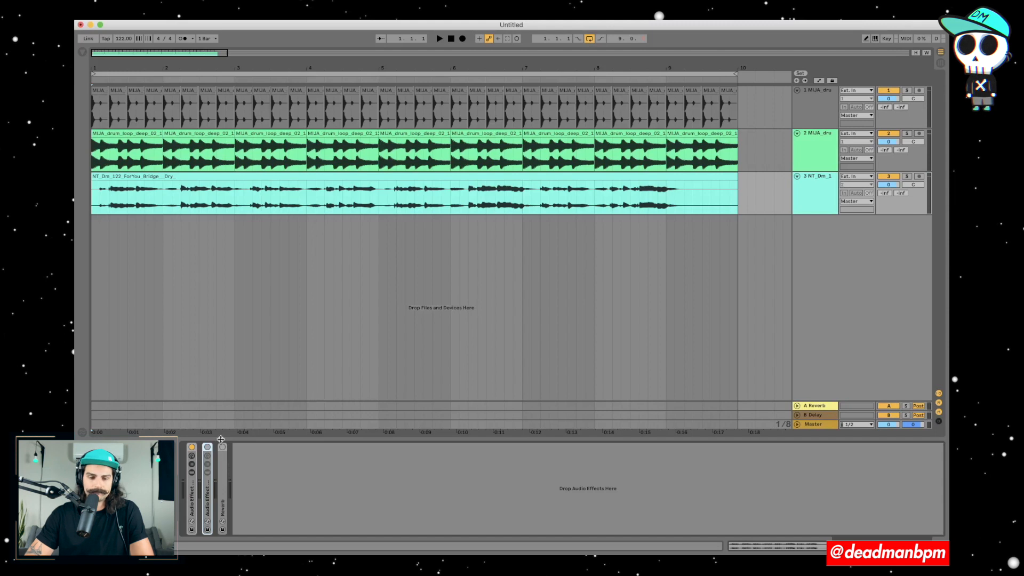
pyautogui.press('space')
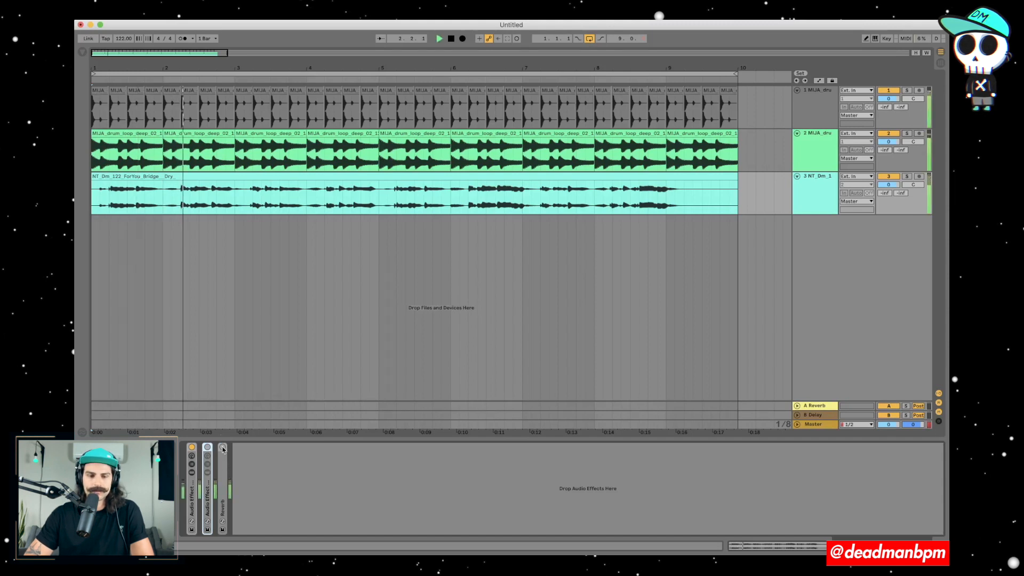
pyautogui.click(223, 448)
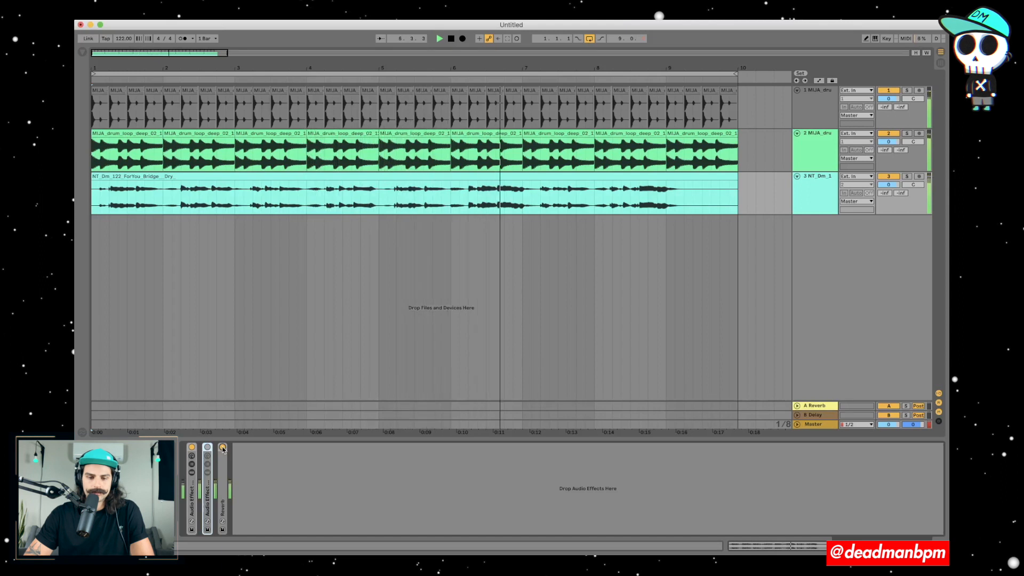
pyautogui.click(222, 448)
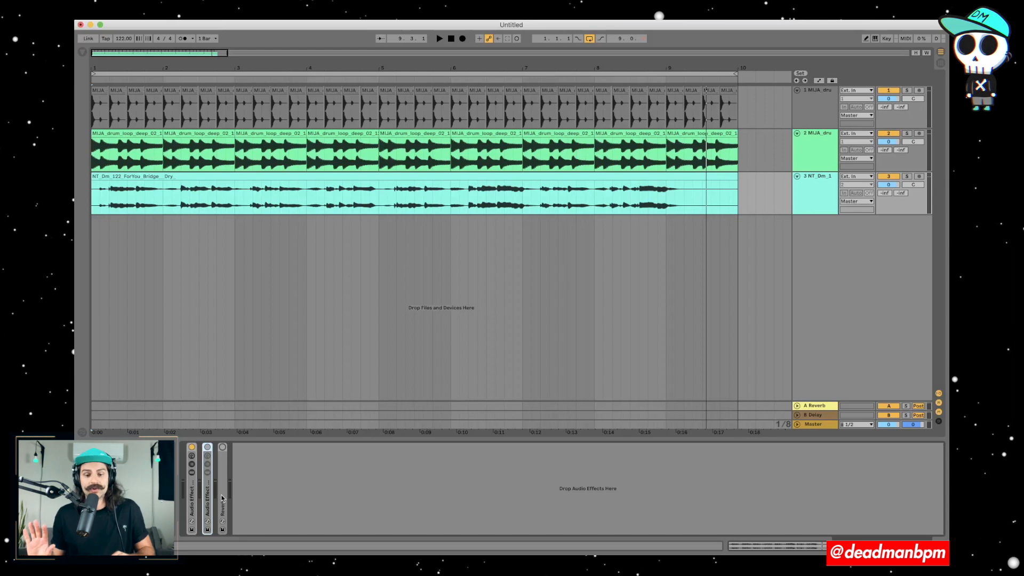
# Step: Select the standalone Reverb and replay the song, toggling the effect on and off once more to judge its sound
pyautogui.click(222, 493)
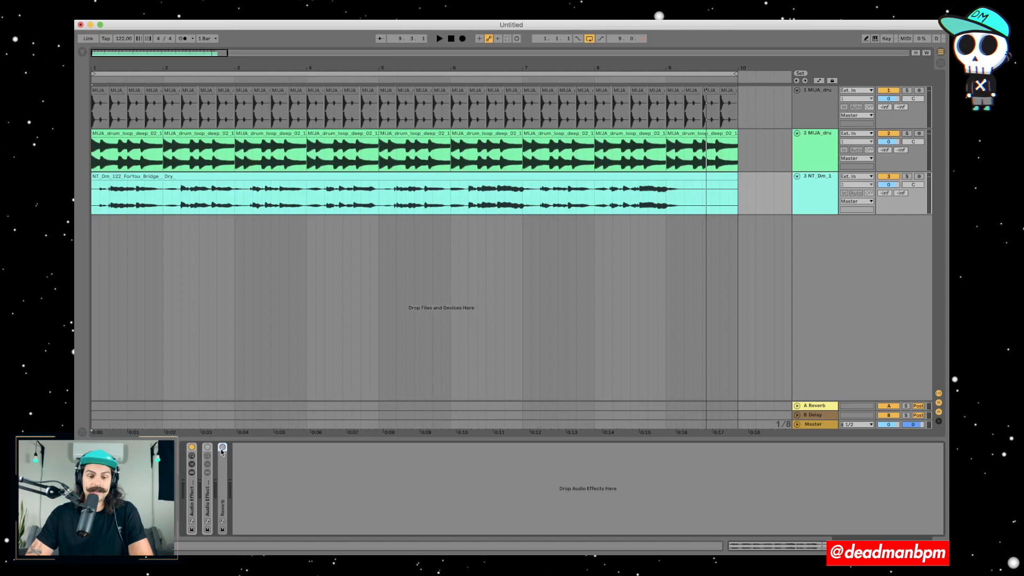
pyautogui.press('space')
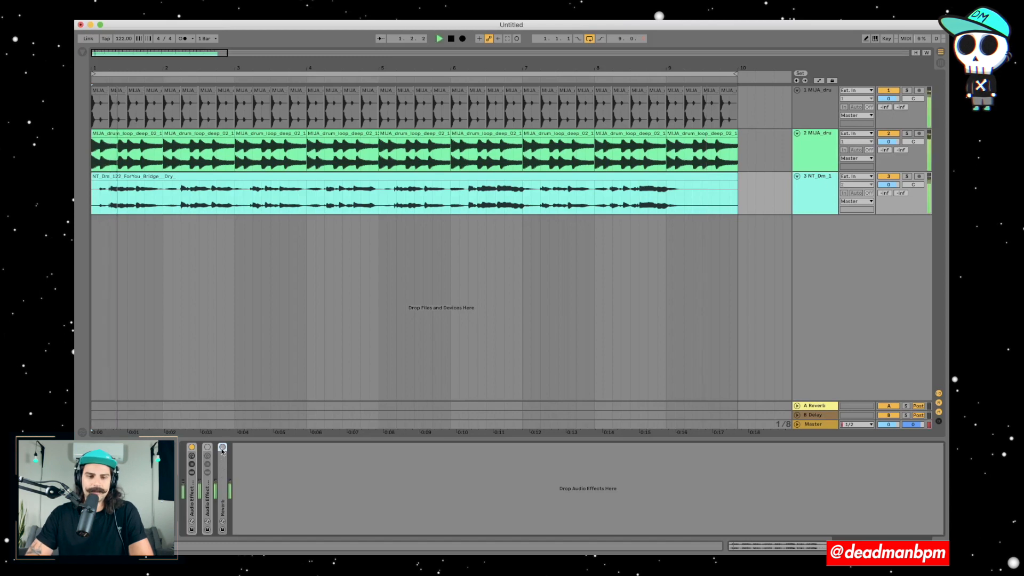
pyautogui.click(222, 448)
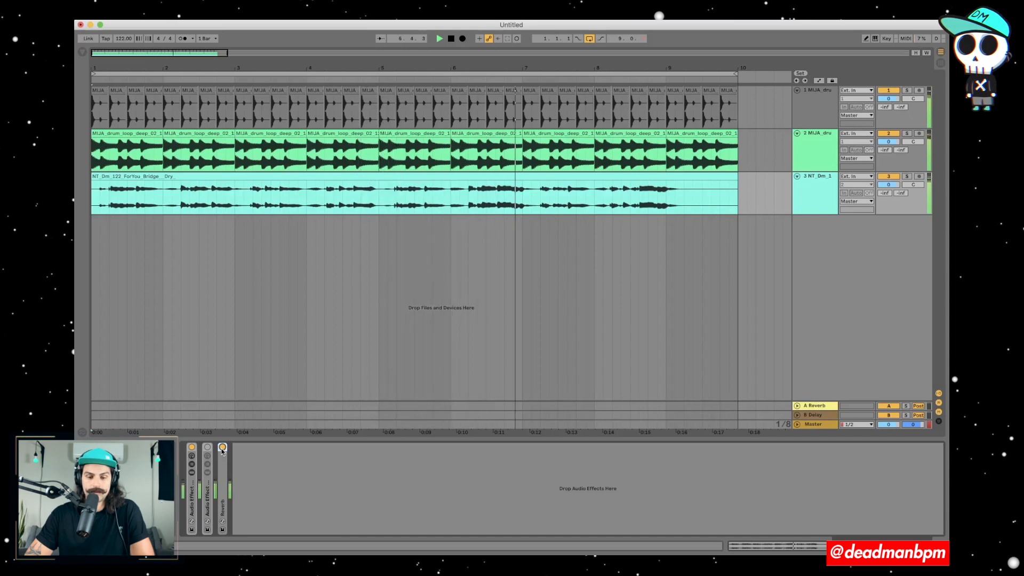
pyautogui.click(222, 448)
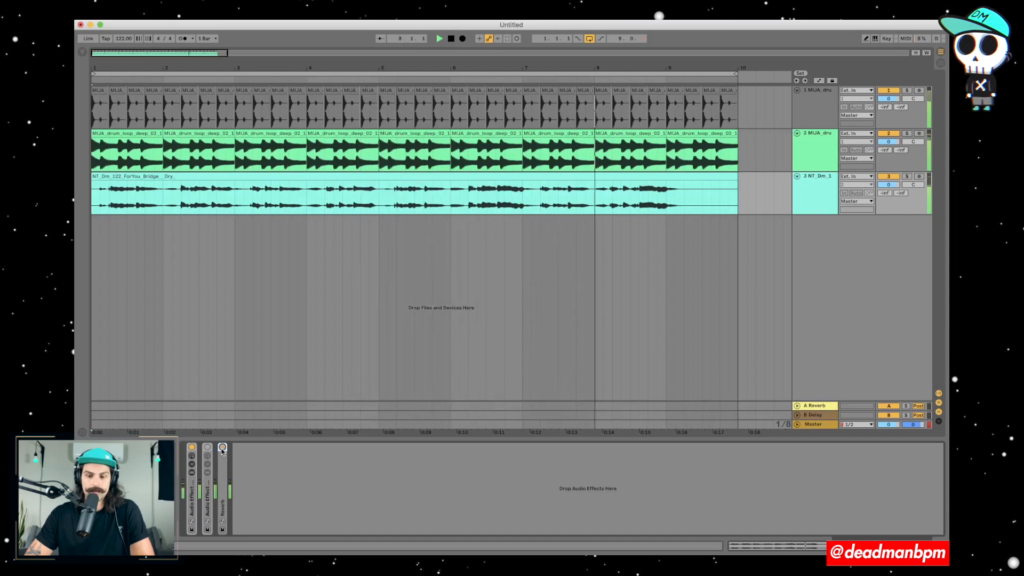
# Step: Switch on the WET/DRY rack and delete the standalone Reverb from the vocal track
pyautogui.click(207, 447)
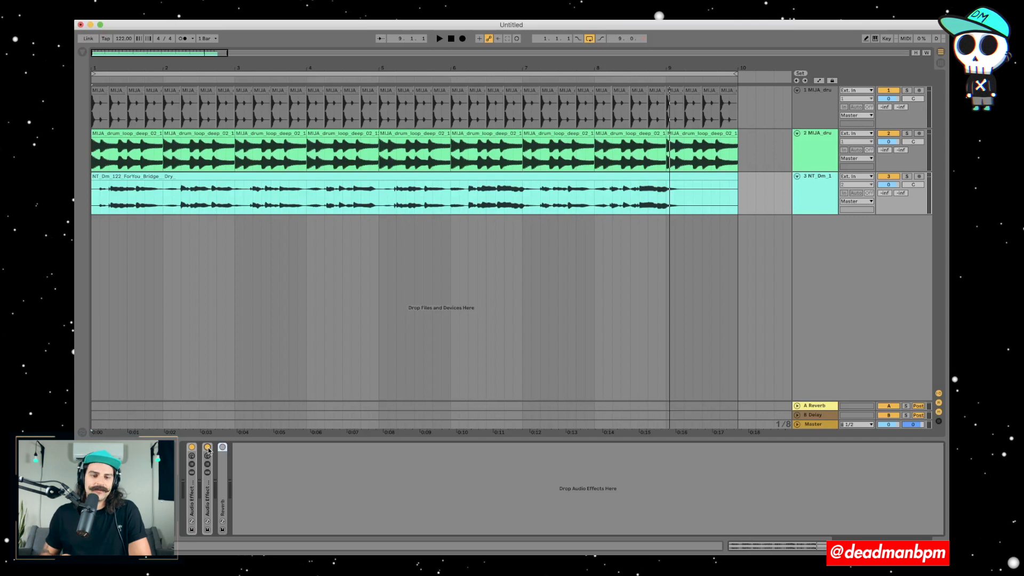
pyautogui.doubleClick(209, 451)
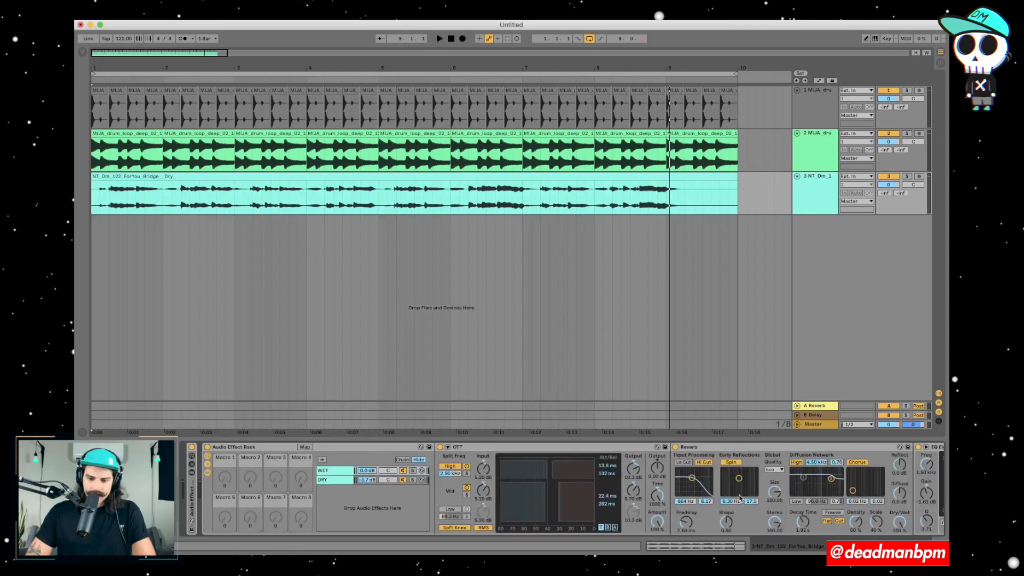
pyautogui.doubleClick(239, 447)
pyautogui.click(299, 485)
pyautogui.click(220, 501)
pyautogui.press('Delete')
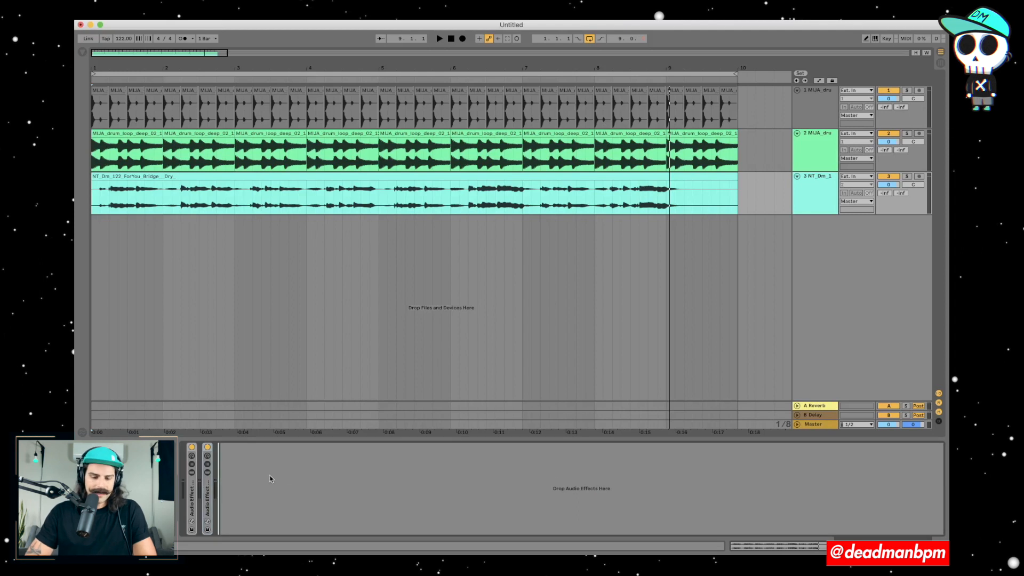
# Step: Duplicate the vocal track and delete the WET/DRY rack from the copy
pyautogui.click(822, 192)
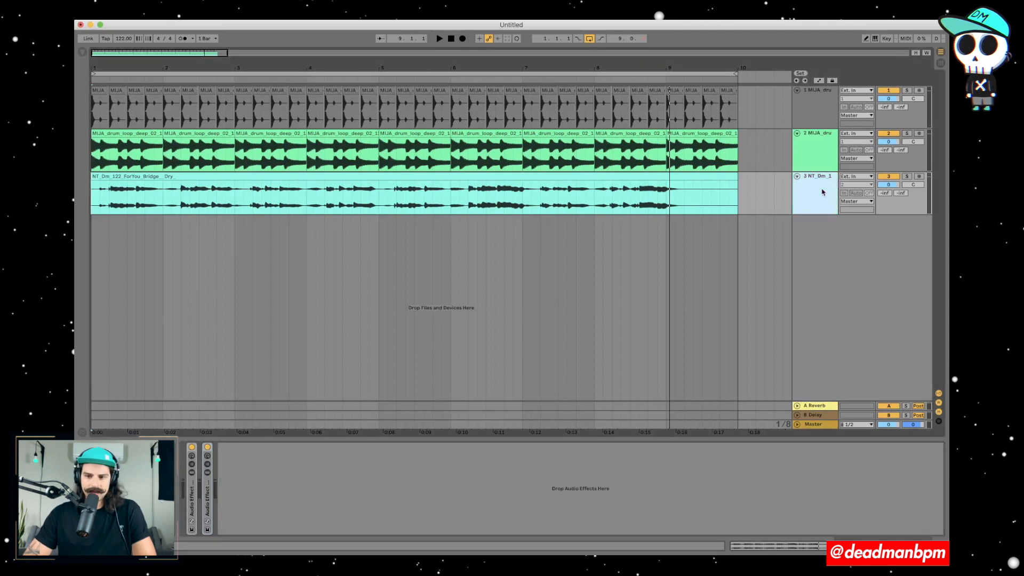
pyautogui.press('super+d')
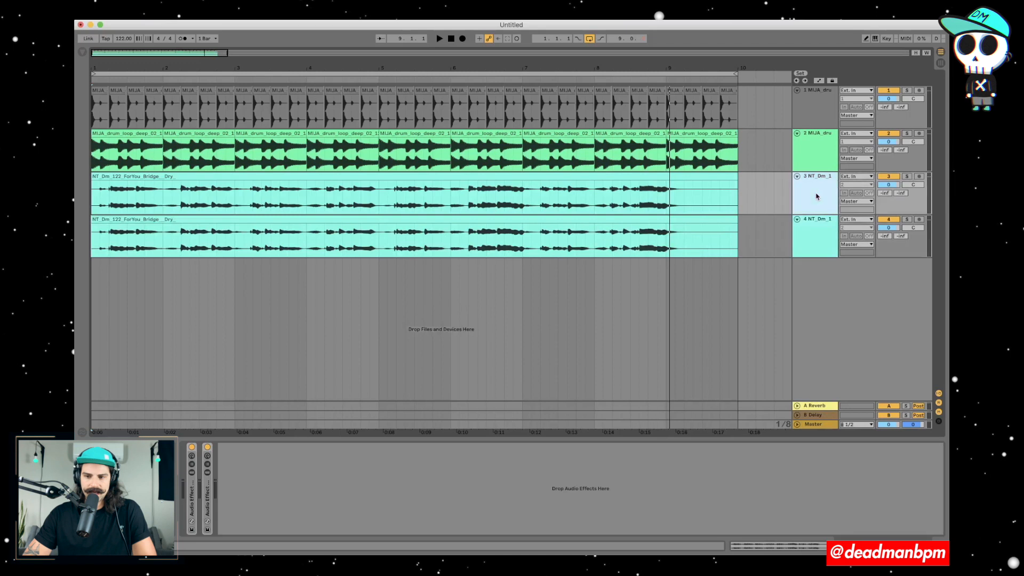
pyautogui.click(206, 496)
pyautogui.press('Delete')
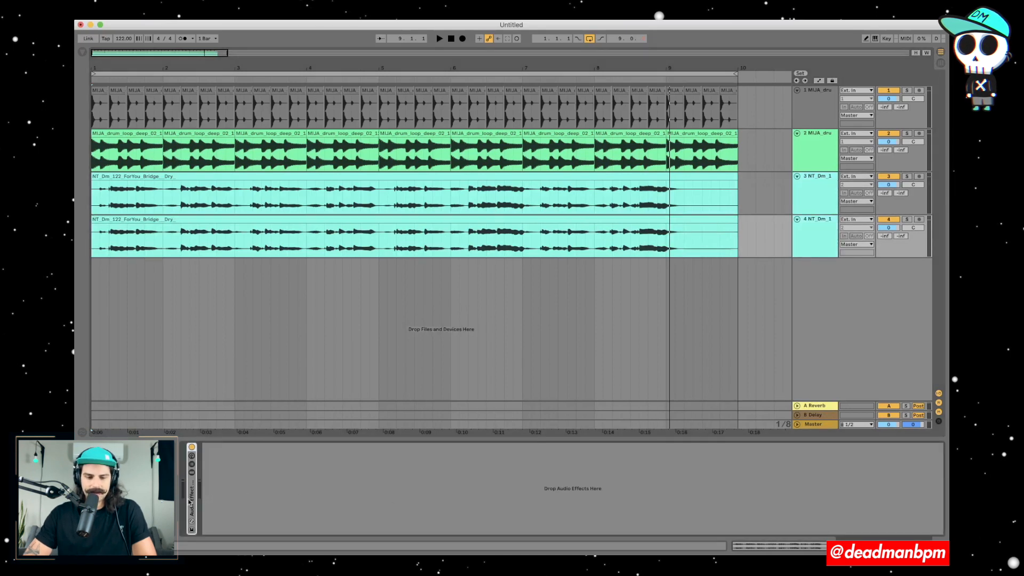
# Step: Expand the remaining rack on the duplicated vocal to review its Compressor, OTT, Reduce Ambience and EQ Eight, then collapse it
pyautogui.doubleClick(192, 503)
pyautogui.hscroll(3, 301, 505)
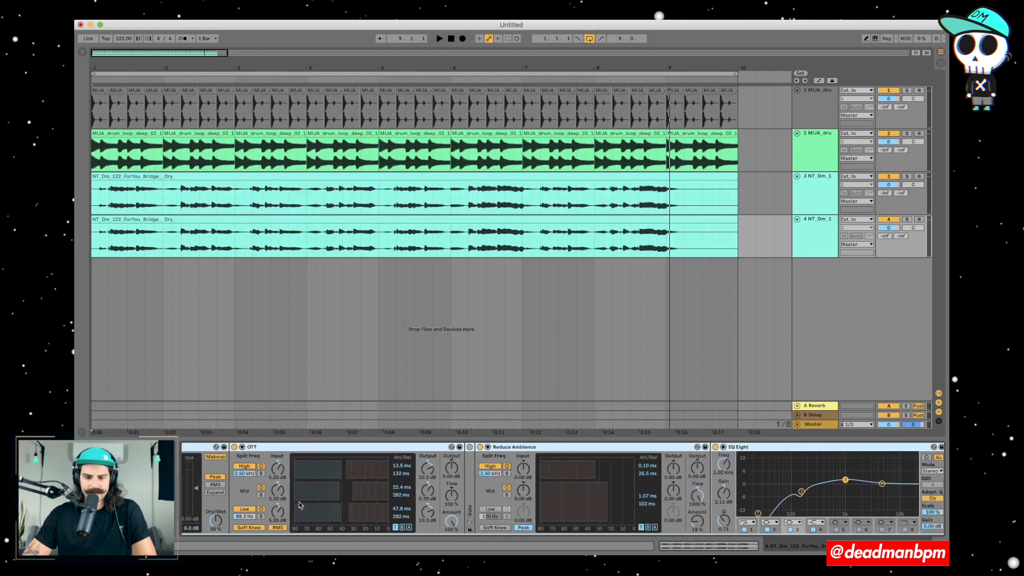
pyautogui.hscroll(-3, 300, 504)
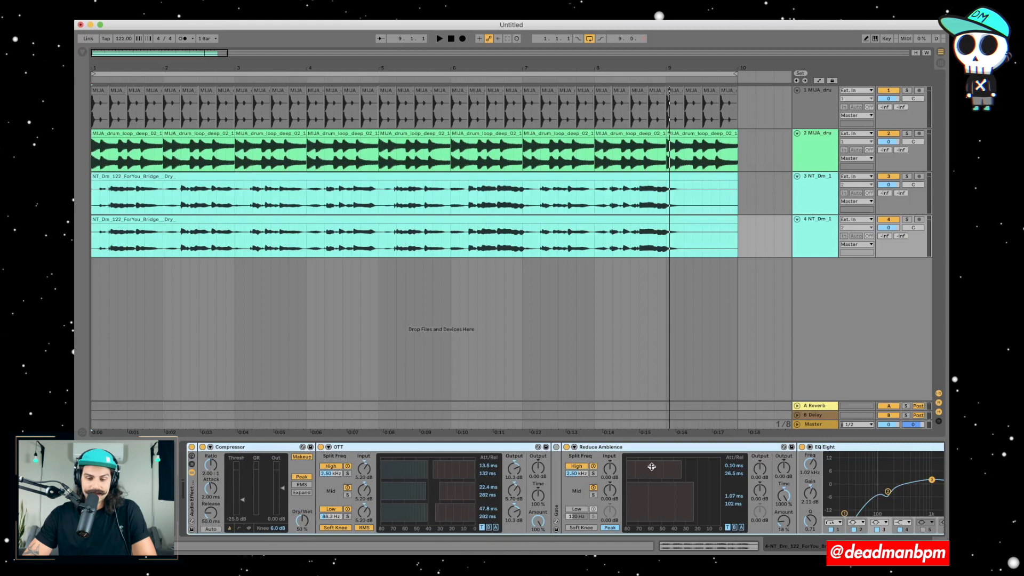
pyautogui.hscroll(5, 590, 455)
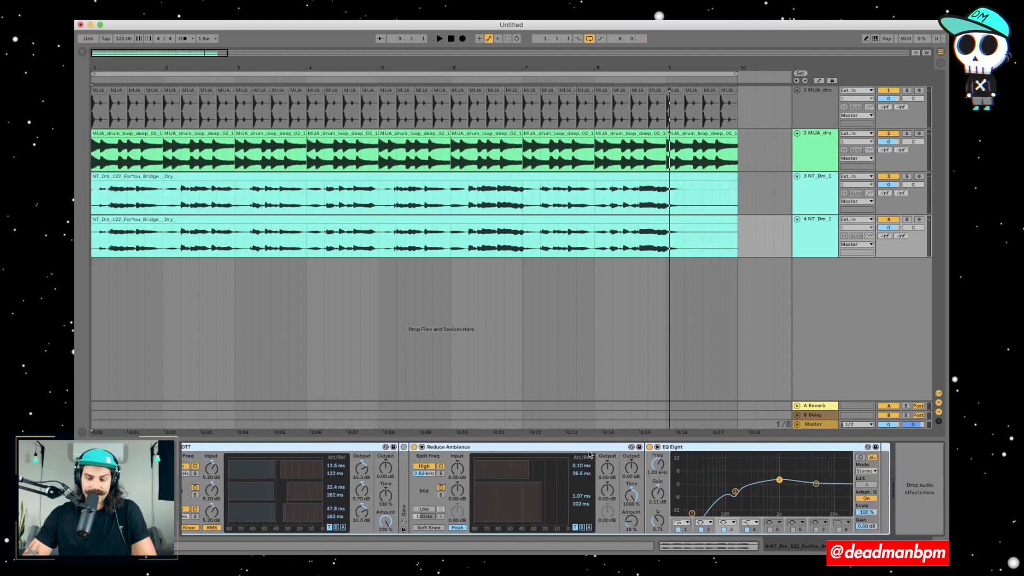
pyautogui.hscroll(-5, 590, 454)
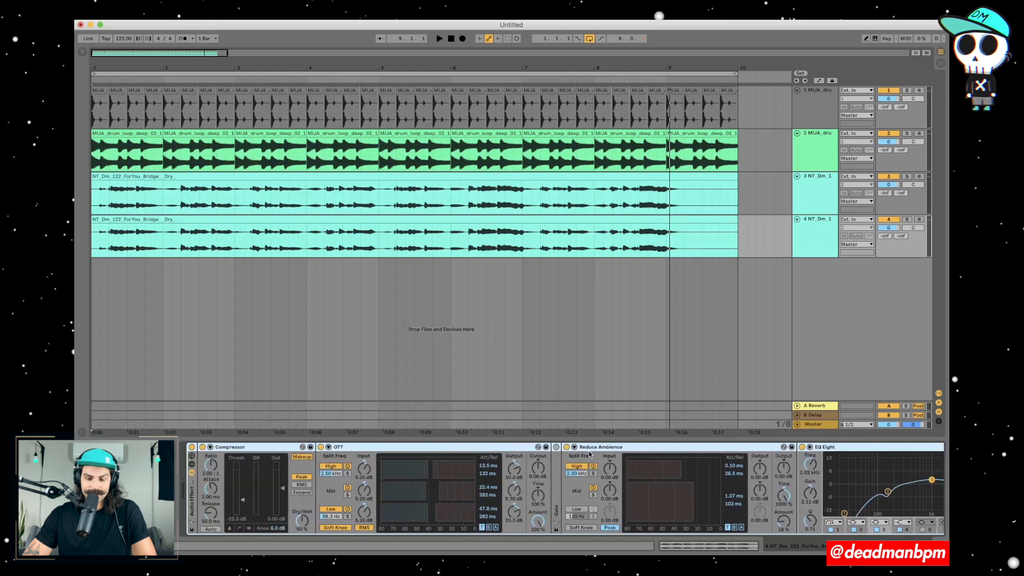
pyautogui.doubleClick(193, 511)
# Step: Search the browser for "reverb" and add the Reverb device after the rack on the duplicated vocal track
pyautogui.click(303, 481)
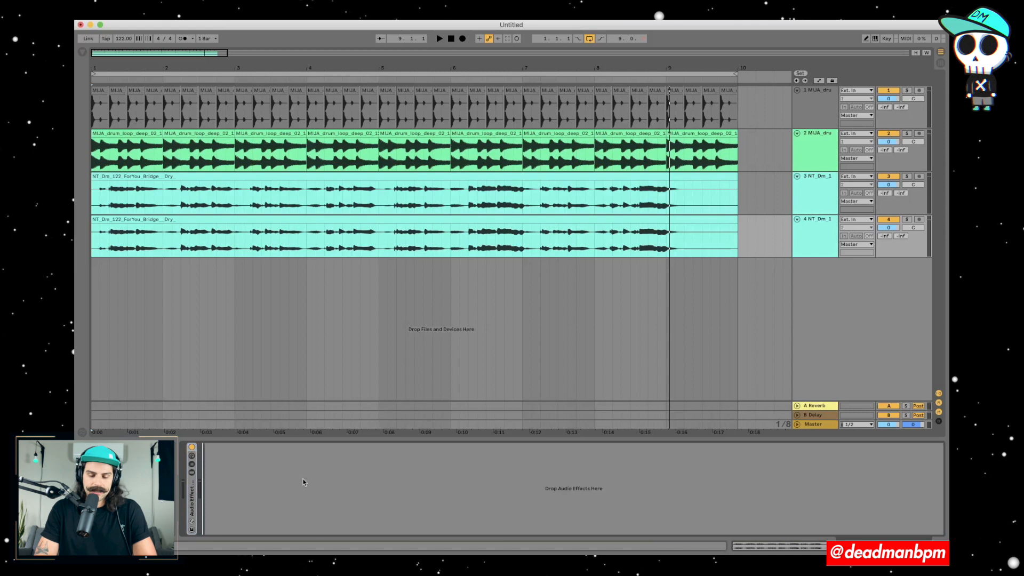
pyautogui.press('super+f')
pyautogui.write('reverb')
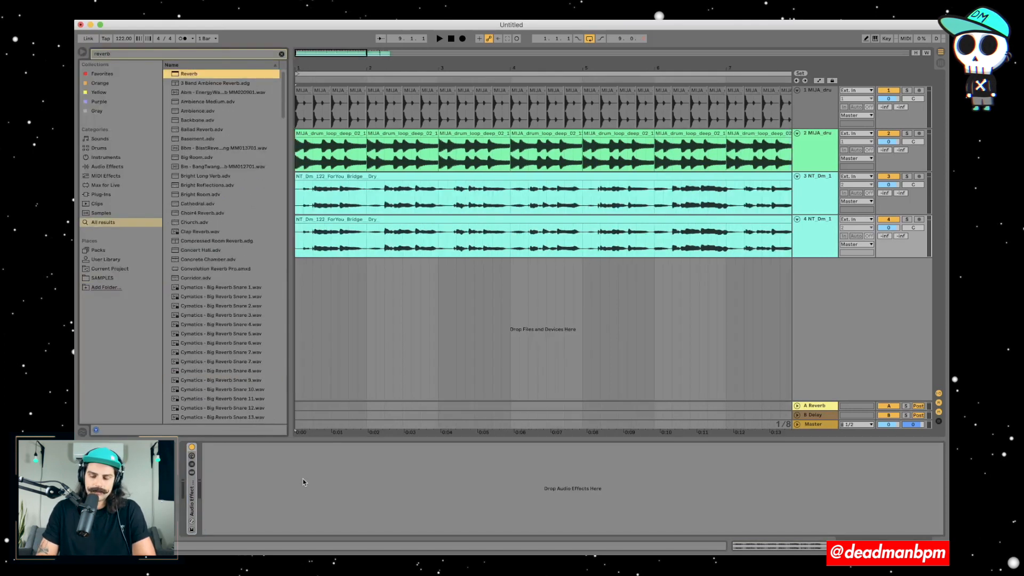
pyautogui.press('Return')
pyautogui.click(632, 472)
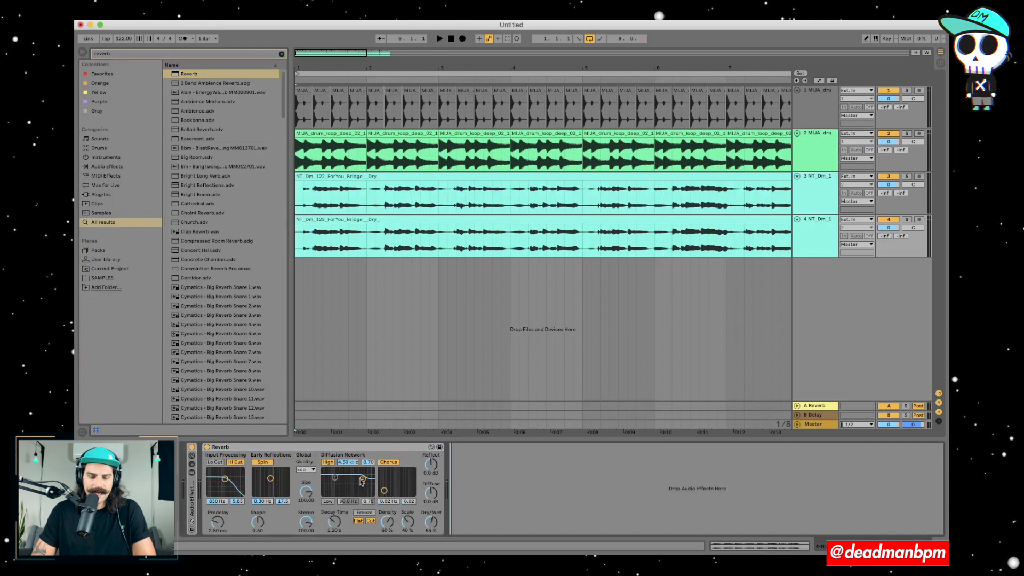
# Step: Group the new Reverb into an Audio Effect Rack and show its chain list and macro controls
pyautogui.click(247, 447)
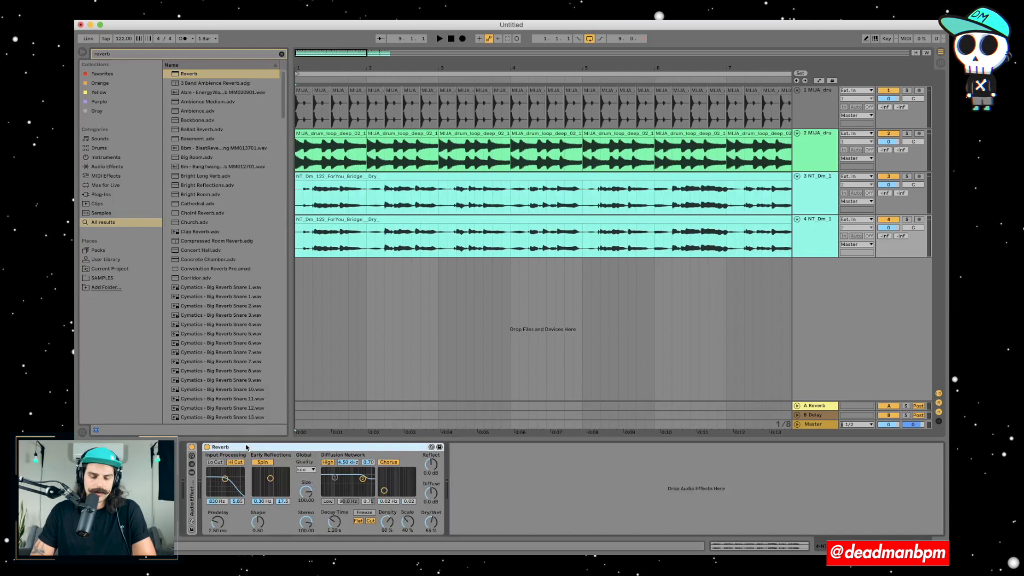
pyautogui.press('super+g')
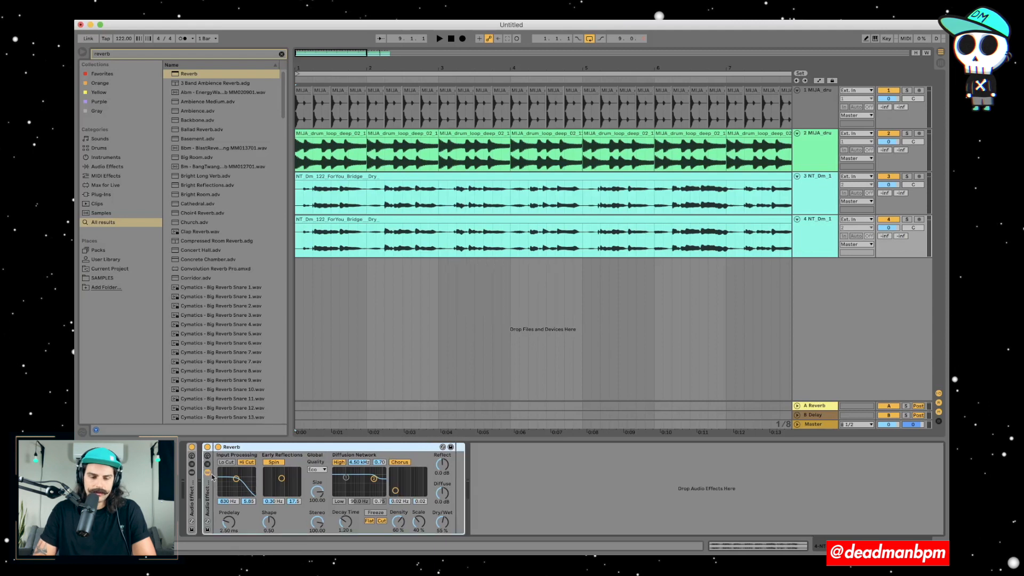
pyautogui.click(208, 465)
pyautogui.click(207, 457)
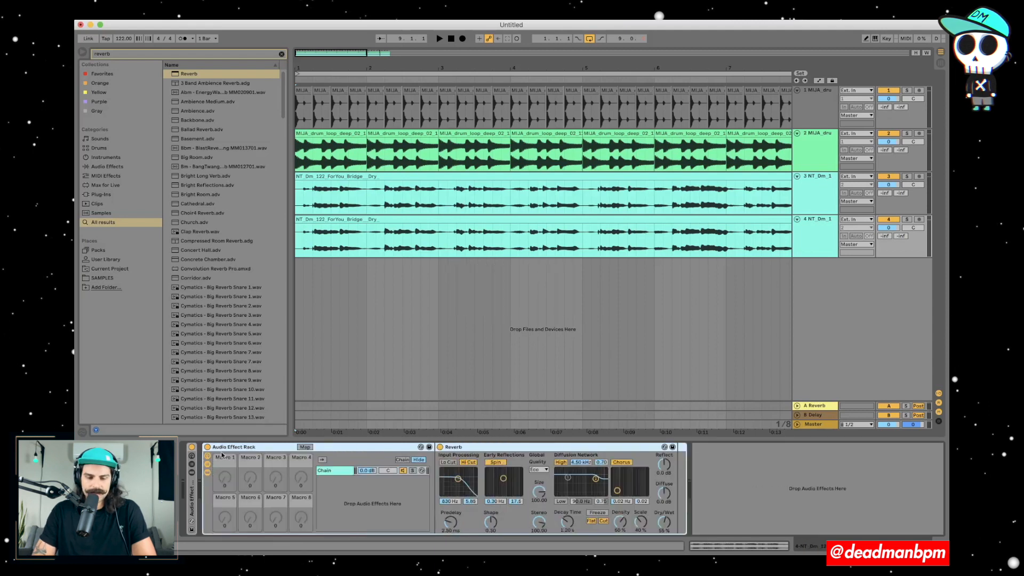
# Step: Duplicate the rack's chain and delete the Reverb from the second chain
pyautogui.click(339, 471)
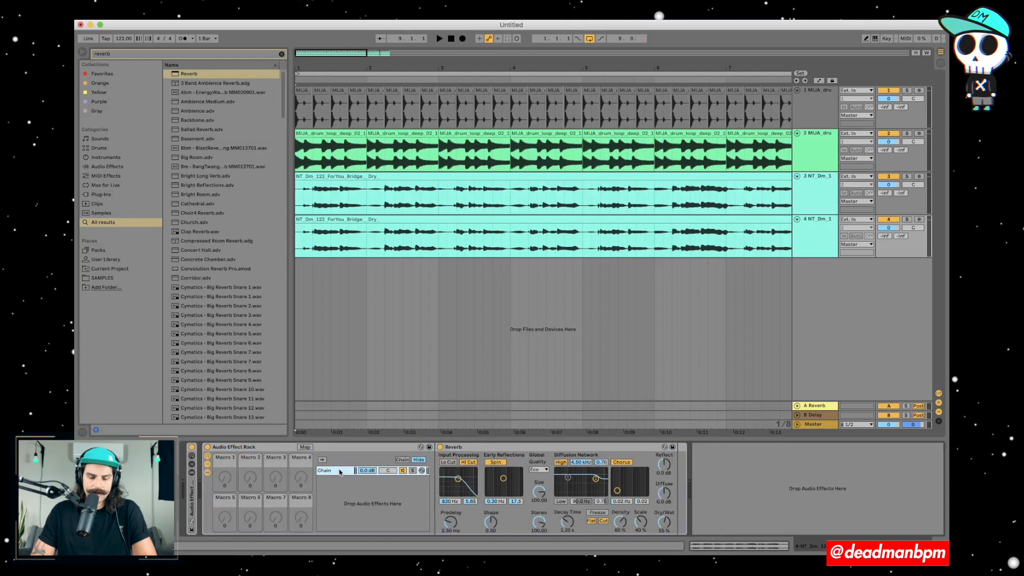
pyautogui.press('super+d')
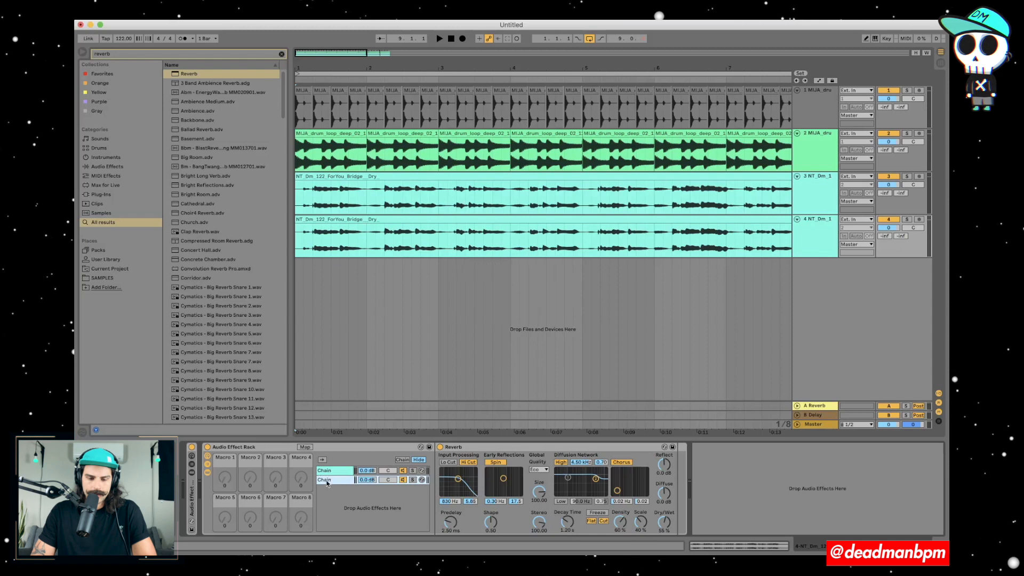
pyautogui.click(511, 450)
pyautogui.press('Delete')
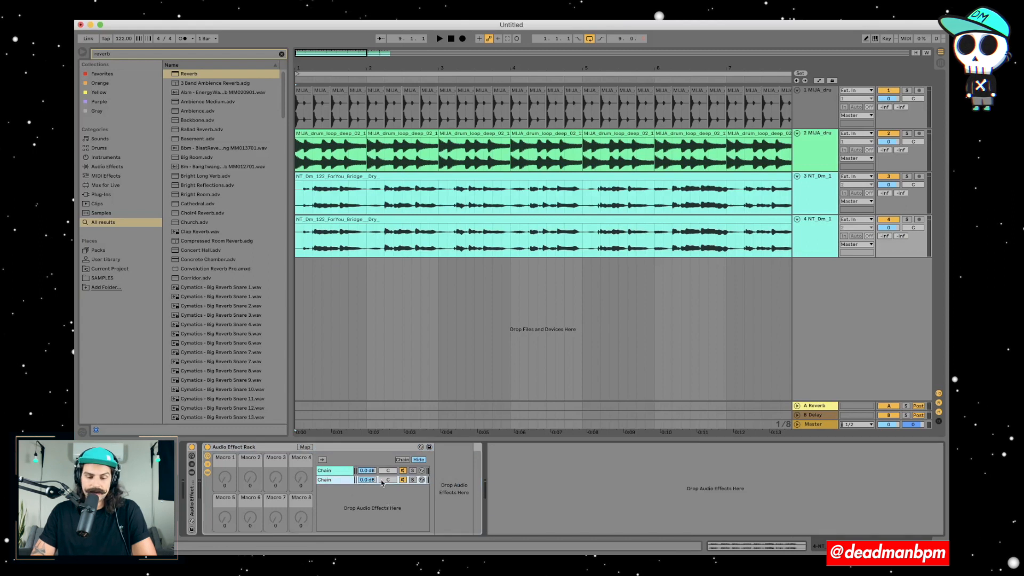
# Step: Rename the empty second chain DRY and the chain holding the Reverb WET
pyautogui.press('super+r')
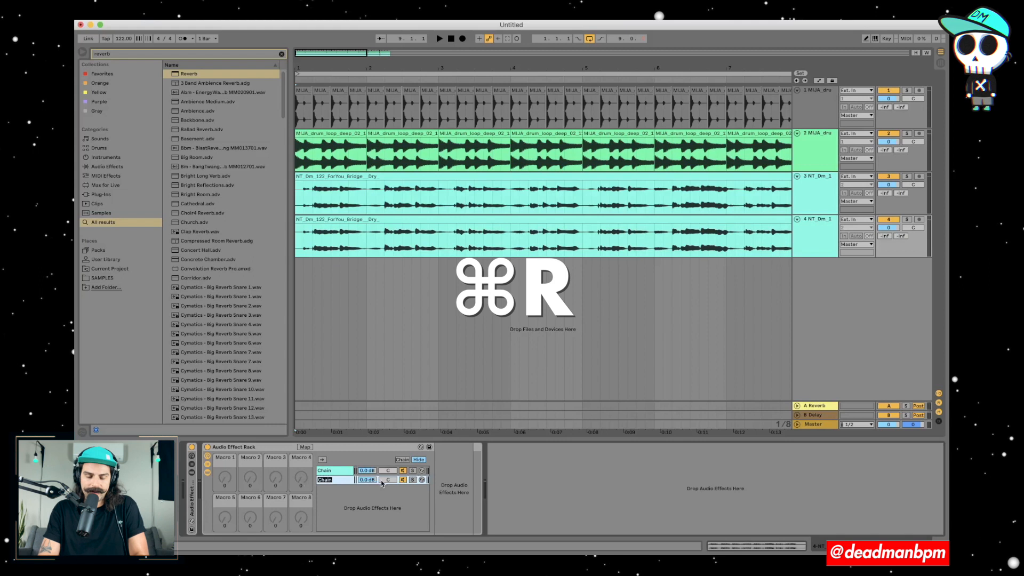
pyautogui.write('DRY')
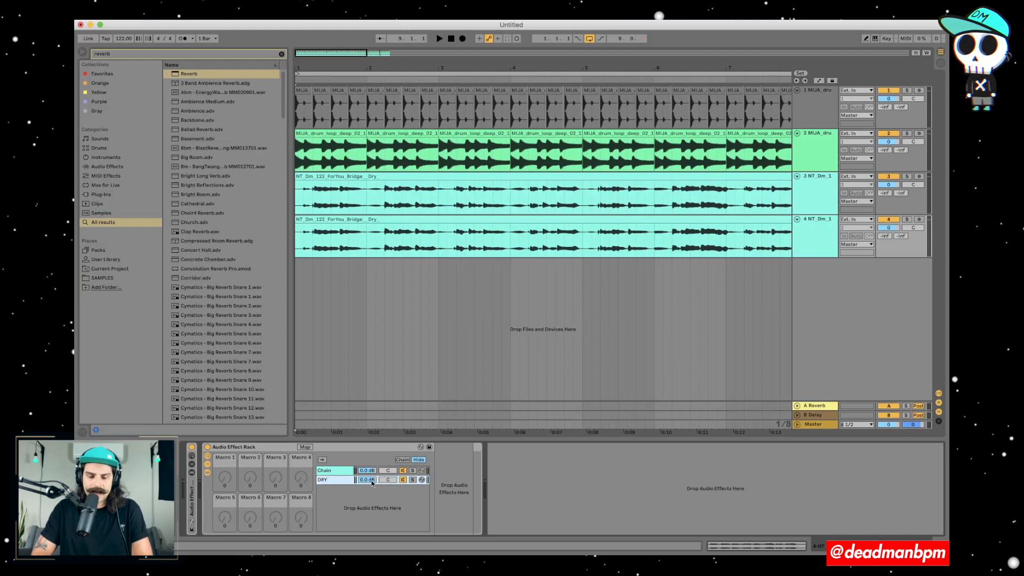
pyautogui.click(328, 471)
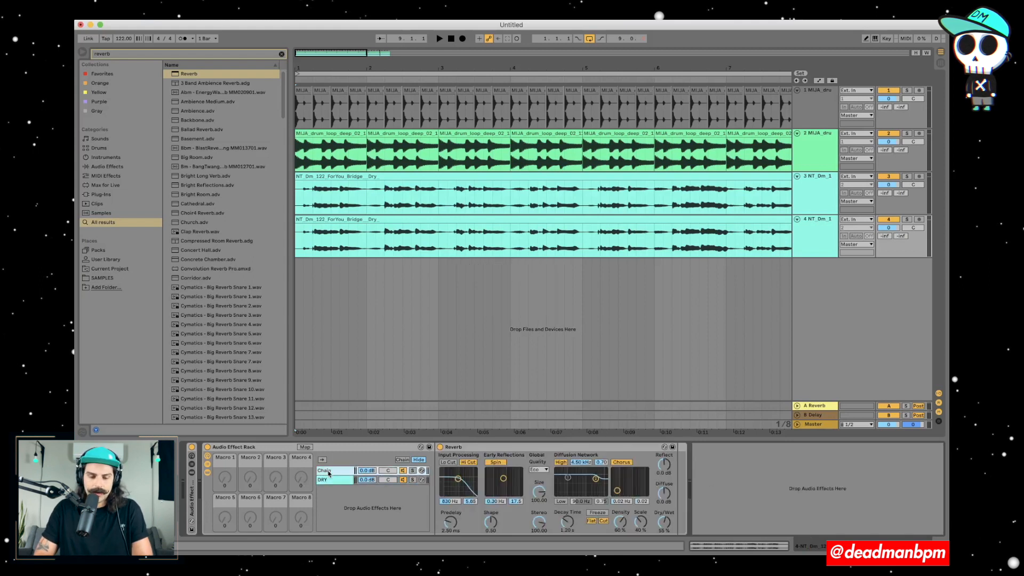
pyautogui.press('super+r')
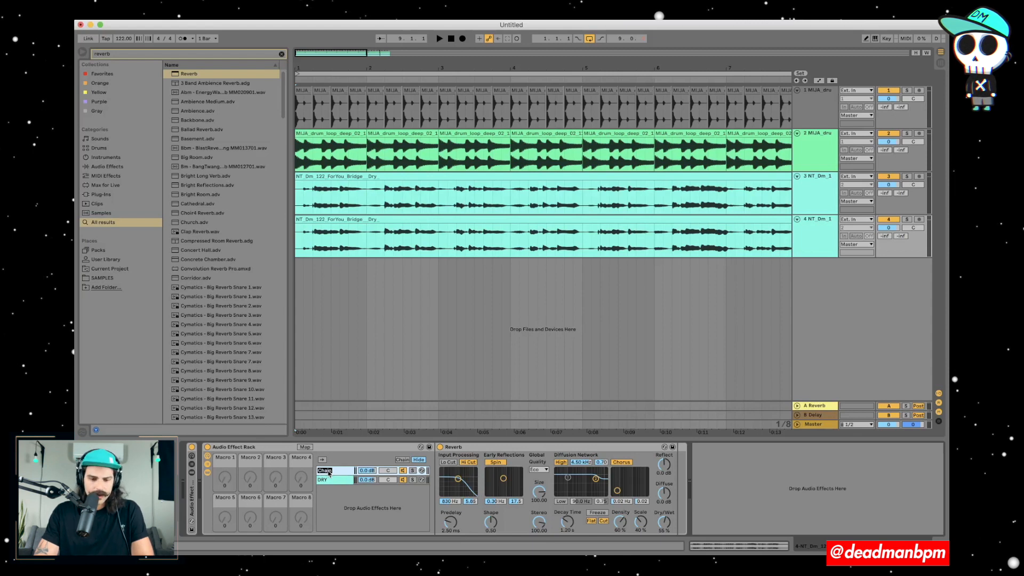
pyautogui.write('WET')
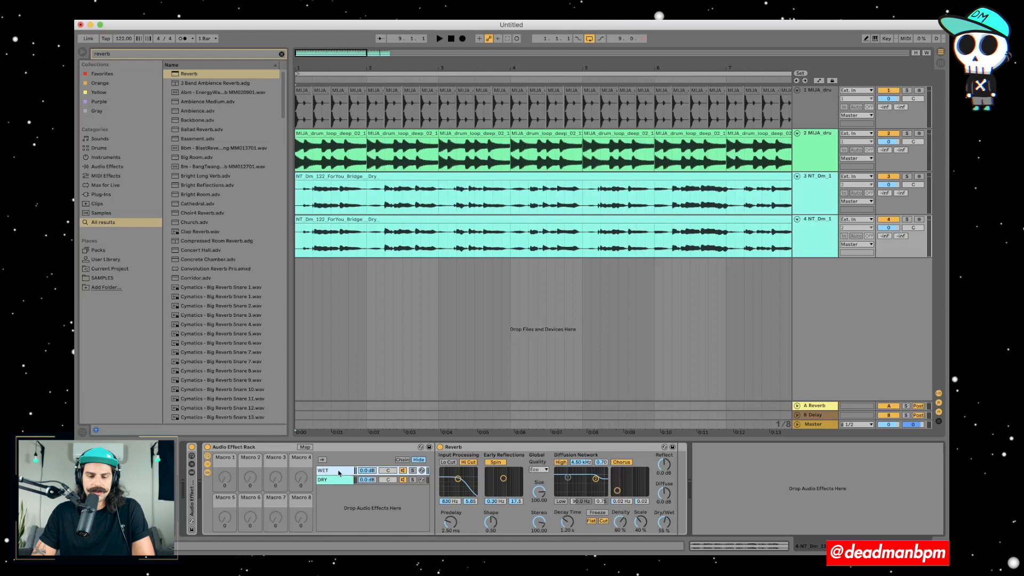
# Step: Search the browser for "ott", add OTT.adv to the WET chain and place it before the Reverb
pyautogui.click(499, 452)
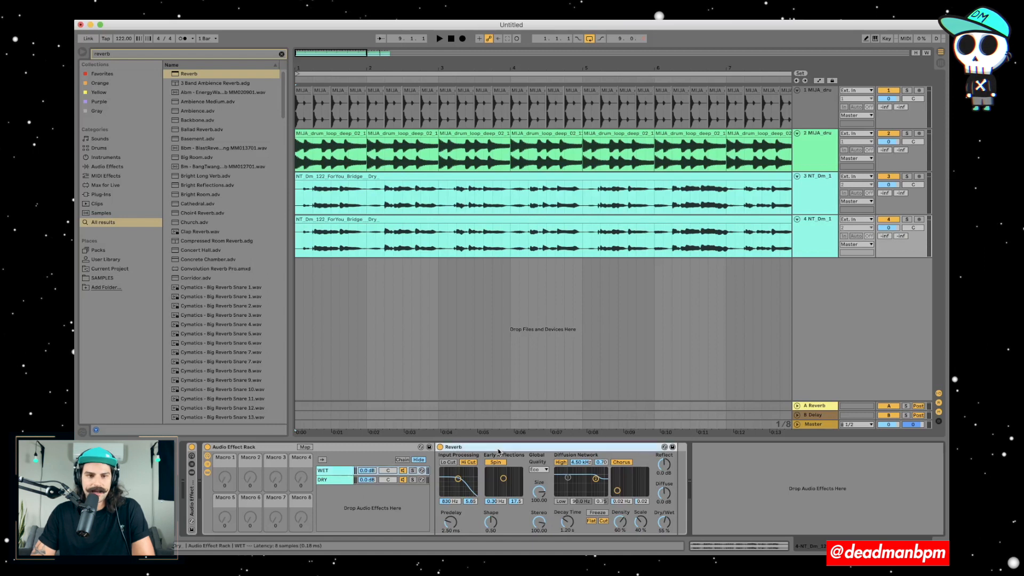
pyautogui.press('super+f')
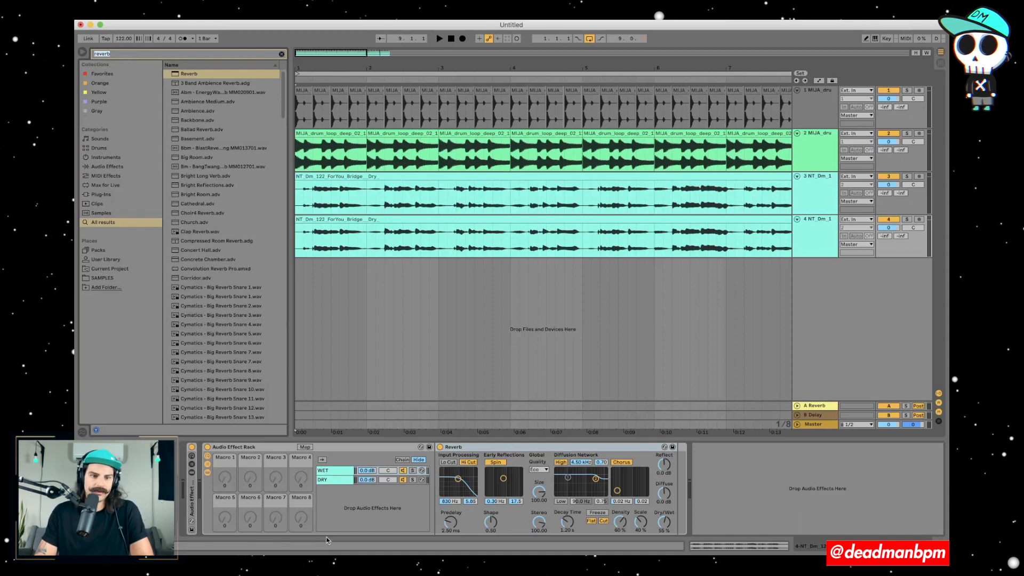
pyautogui.write('ott')
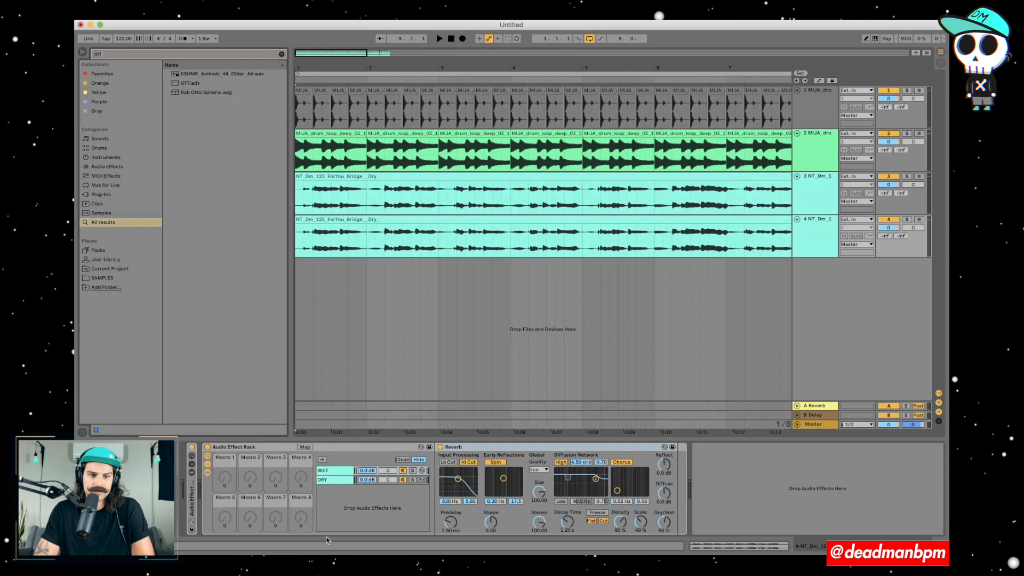
pyautogui.press('Down')
pyautogui.press('Down')
pyautogui.press('Return')
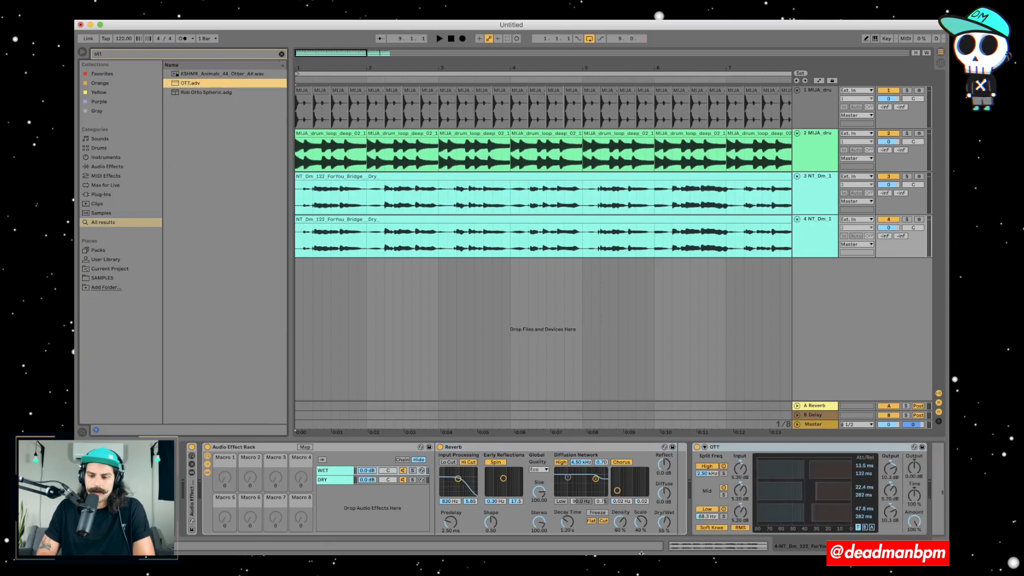
pyautogui.moveTo(726, 451); pyautogui.dragTo(477, 459)
# Step: Adjust the Time amount of the OTT in the WET chain and turn off its Low band
pyautogui.hscroll(2, 477, 461)
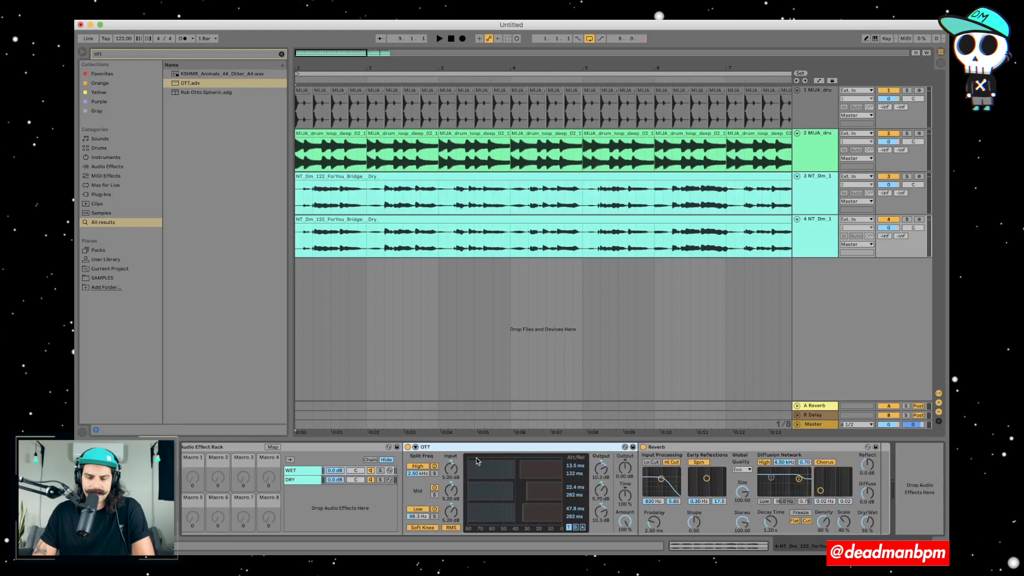
pyautogui.moveTo(630, 498); pyautogui.dragTo(629, 491)
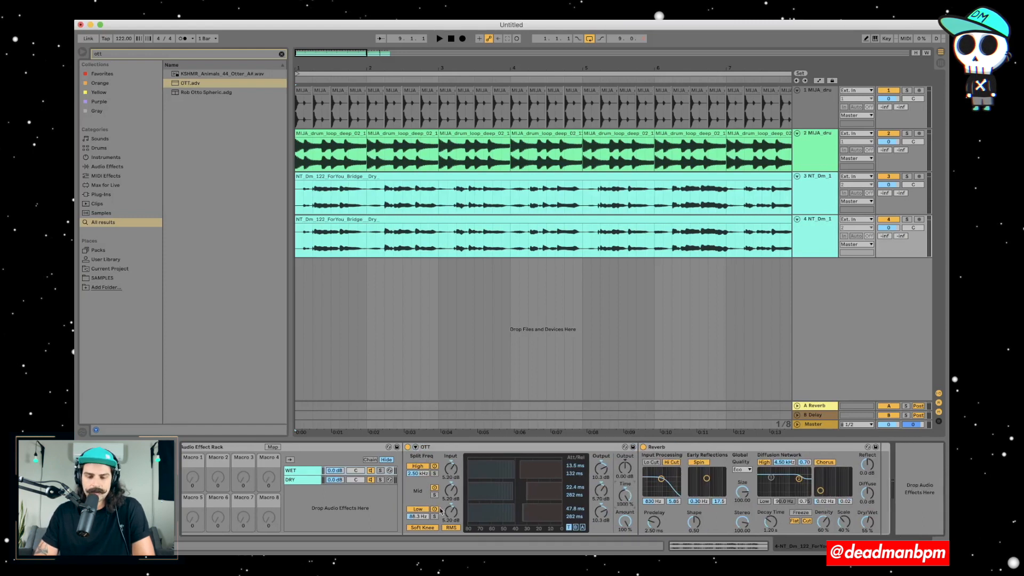
pyautogui.click(418, 509)
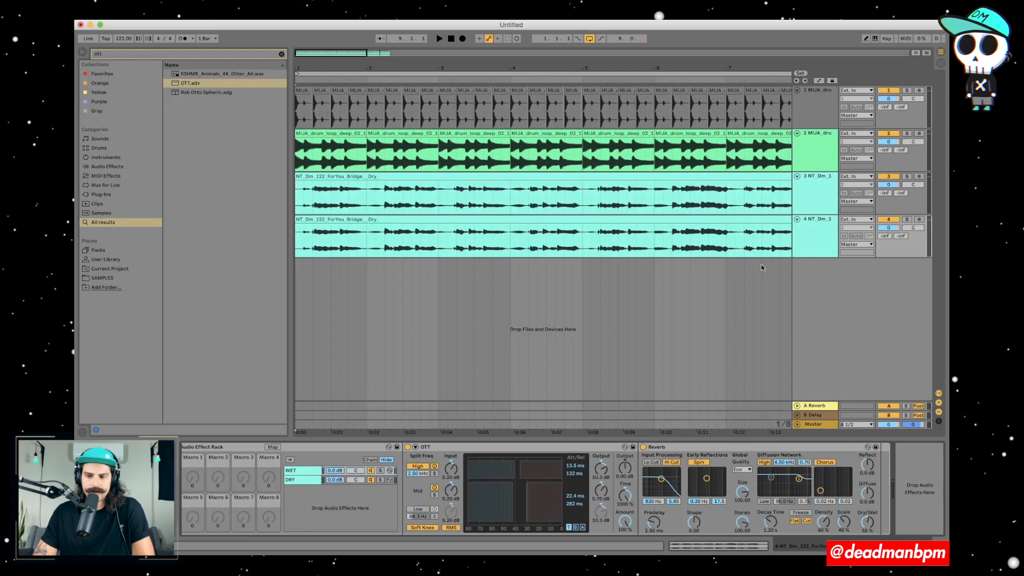
# Step: Examine the original vocal track's WET/DRY rack for its OTT, Reverb and EQ Eight settings, then return to the duplicate
pyautogui.click(813, 198)
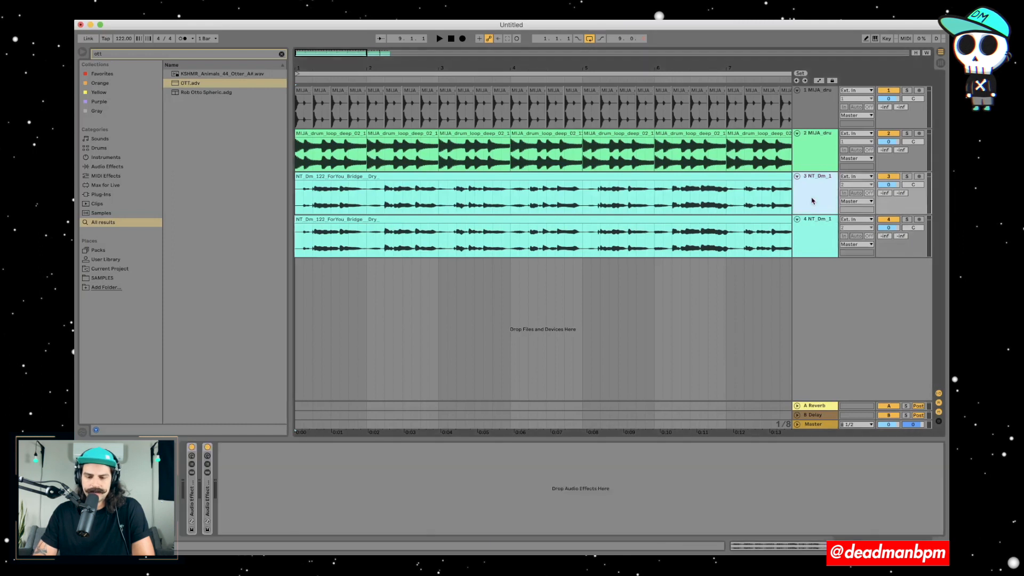
pyautogui.doubleClick(208, 507)
pyautogui.hscroll(3, 360, 514)
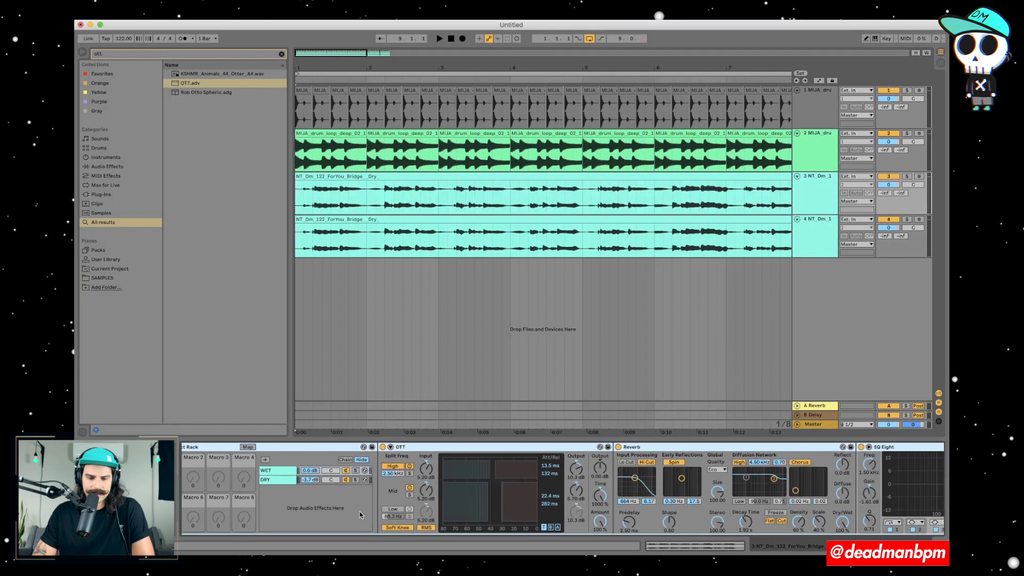
pyautogui.hscroll(15, 360, 514)
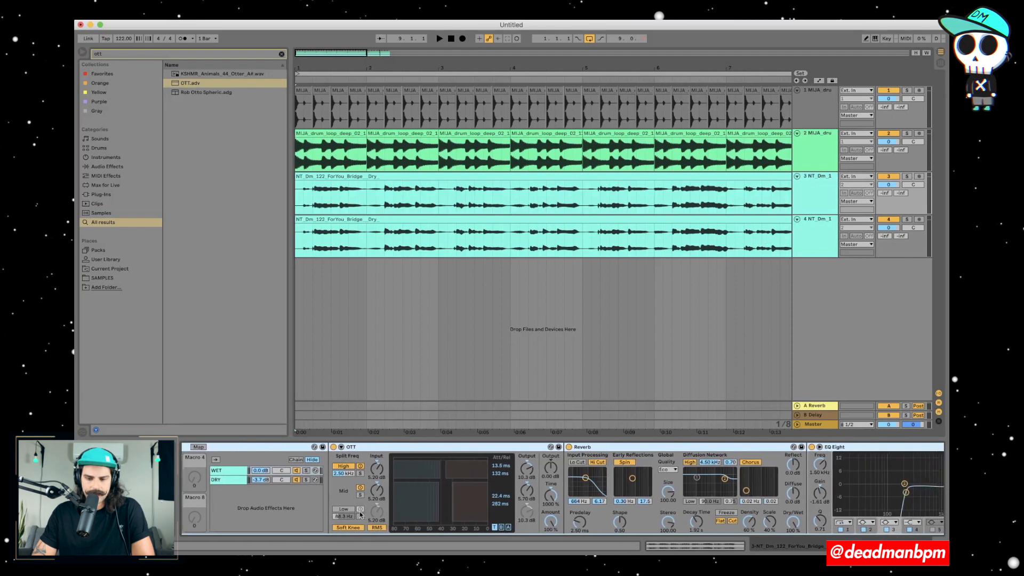
pyautogui.click(819, 251)
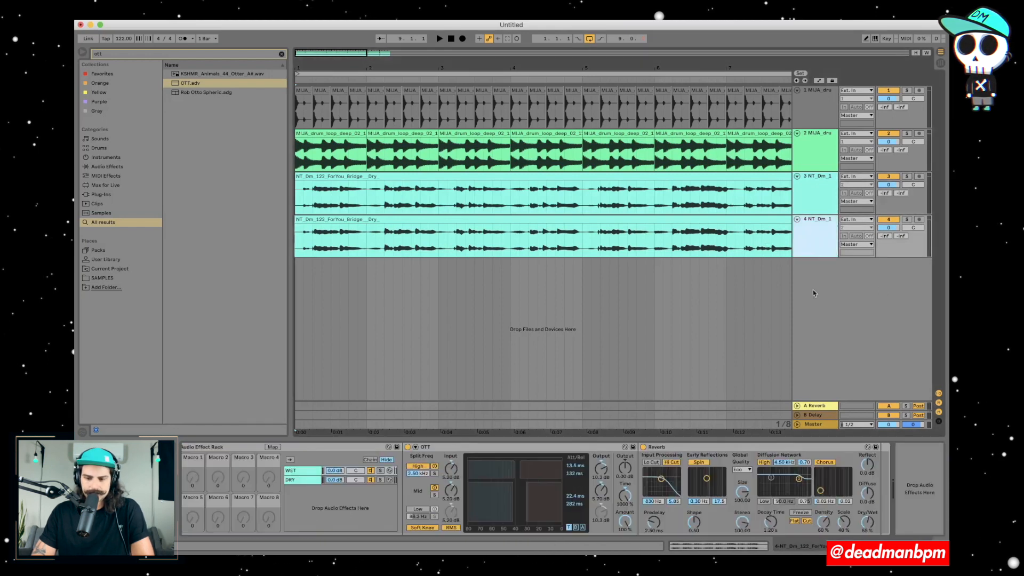
# Step: Search the browser for "eq", add EQ Eight after the Reverb in the WET chain and raise the Reverb's Dry/Wet
pyautogui.click(924, 481)
pyautogui.press('super+f')
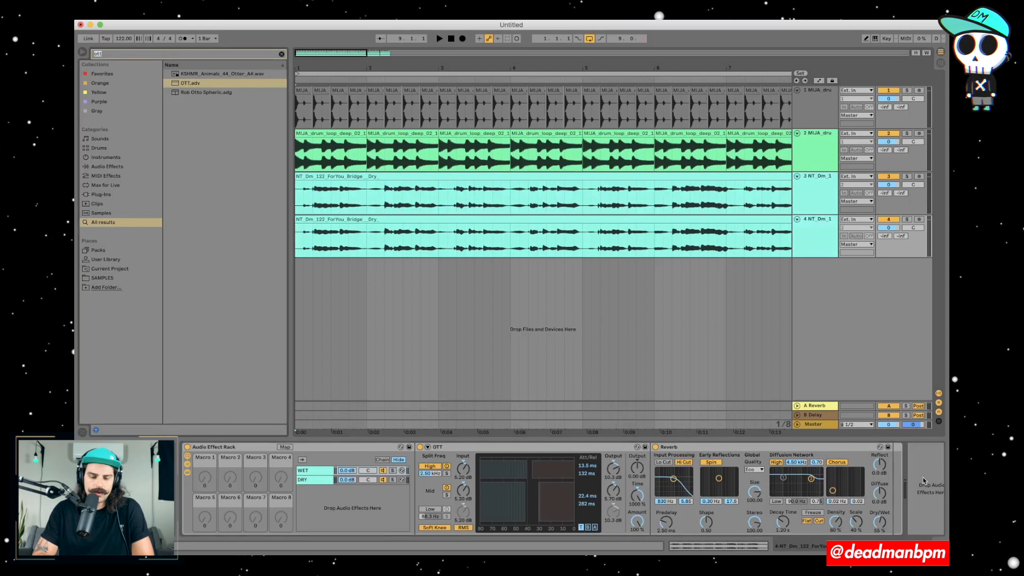
pyautogui.write('eq')
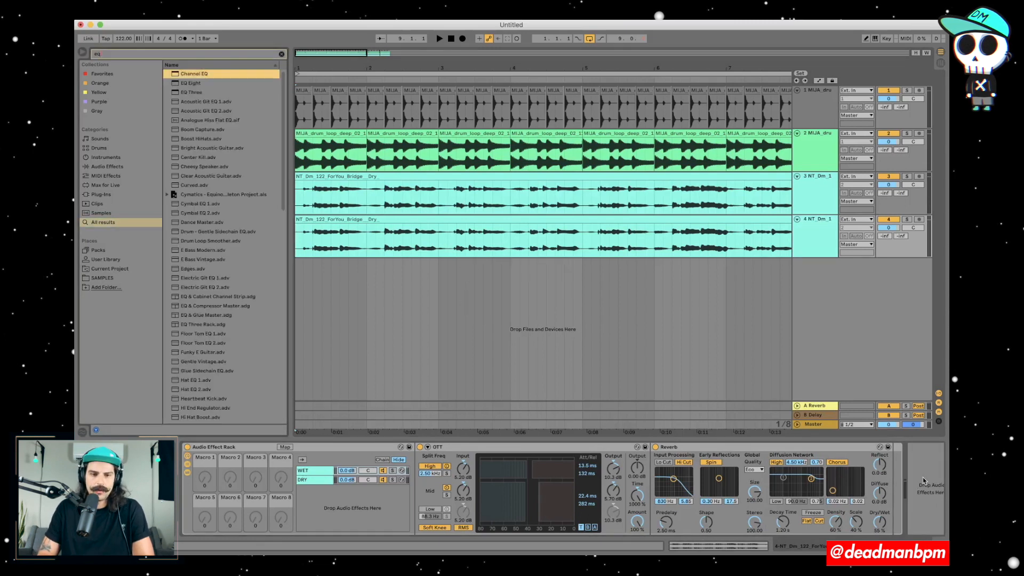
pyautogui.press('Down')
pyautogui.press('Down')
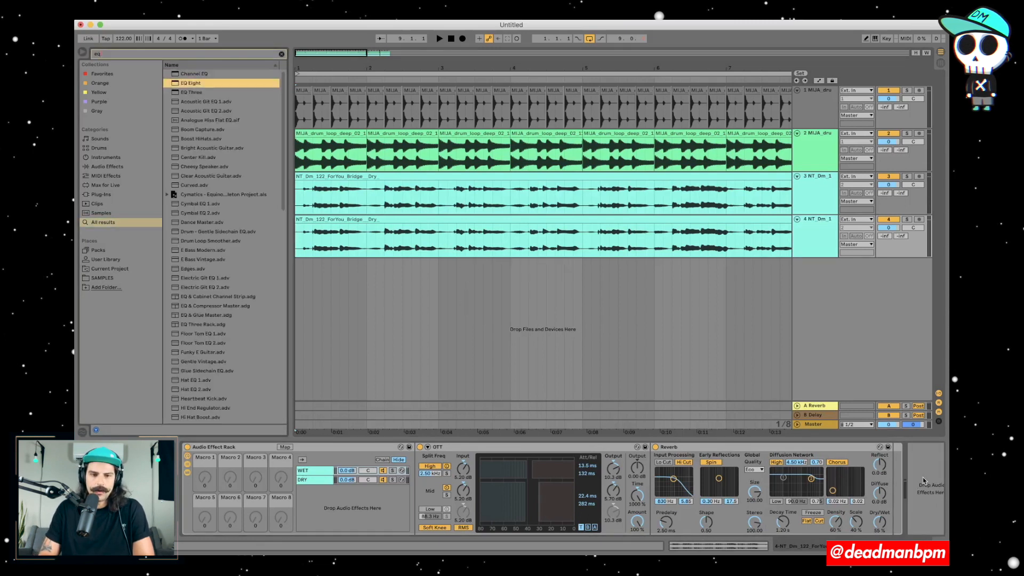
pyautogui.press('Return')
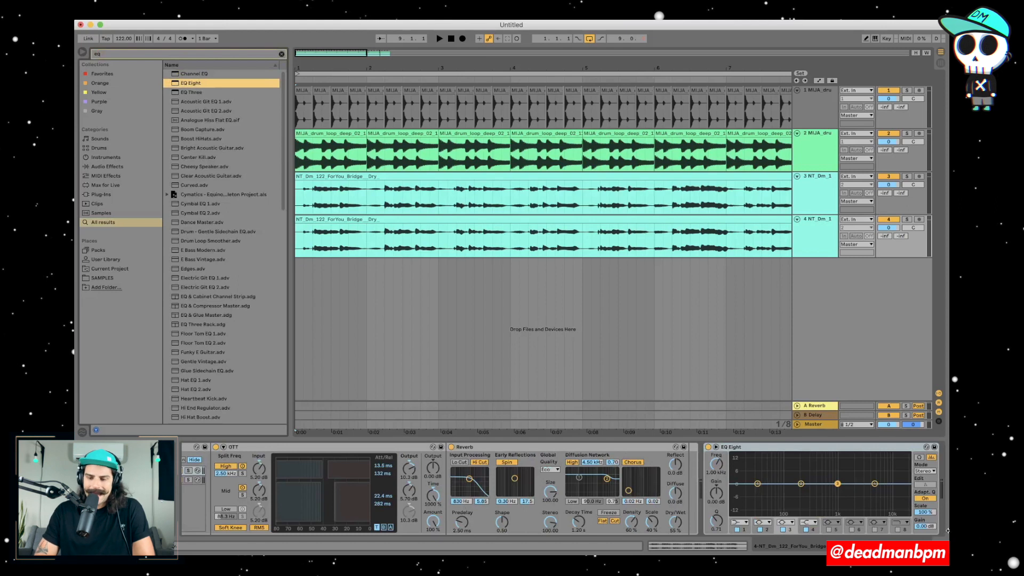
pyautogui.click(737, 448)
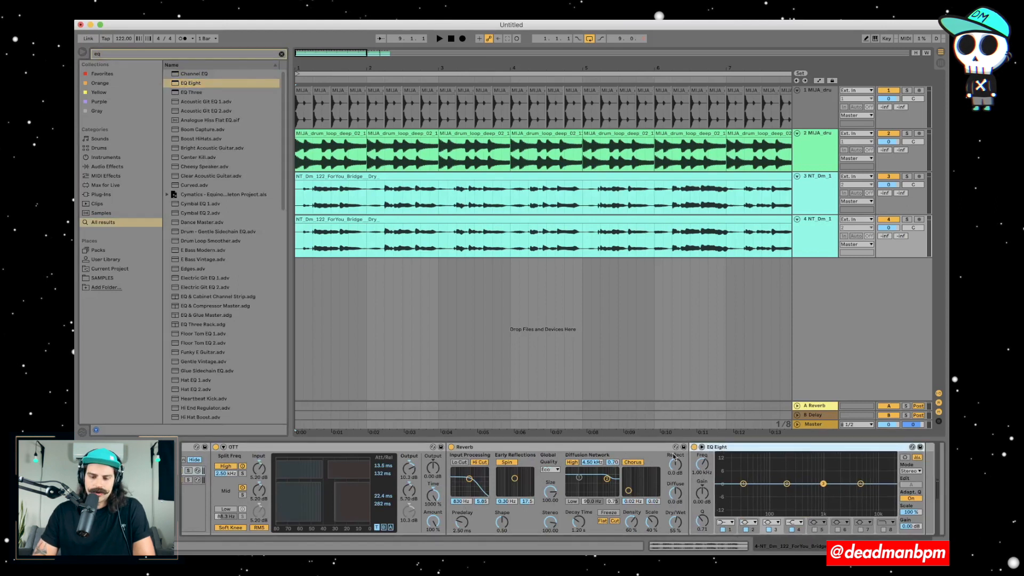
pyautogui.hscroll(3, 692, 506)
pyautogui.moveTo(631, 523); pyautogui.dragTo(632, 478)
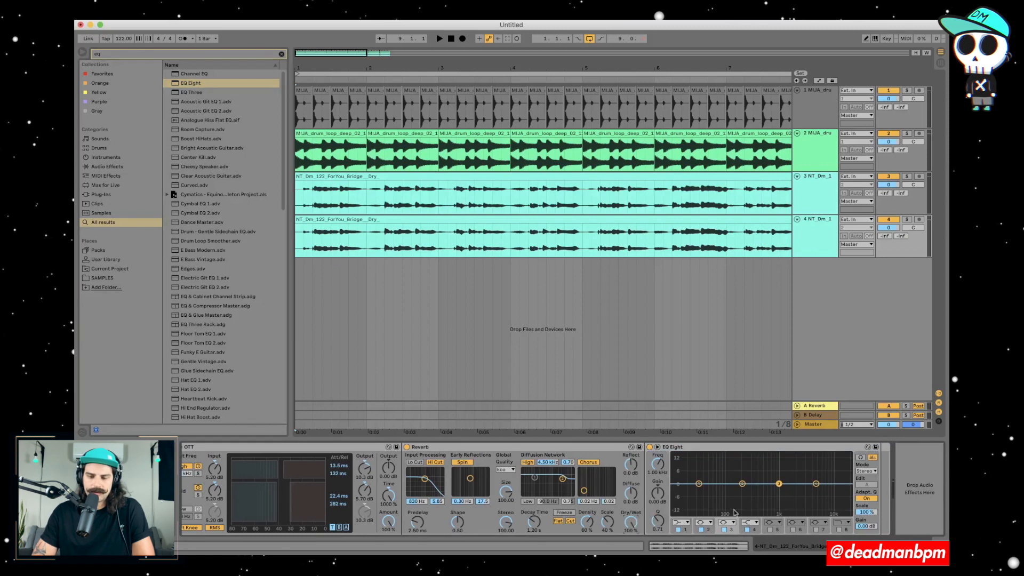
# Step: Shape the new EQ Eight with a steep low cut, a slight mid dip and a high-shelf boost of about 5 dB near 3.9 kHz
pyautogui.click(717, 462)
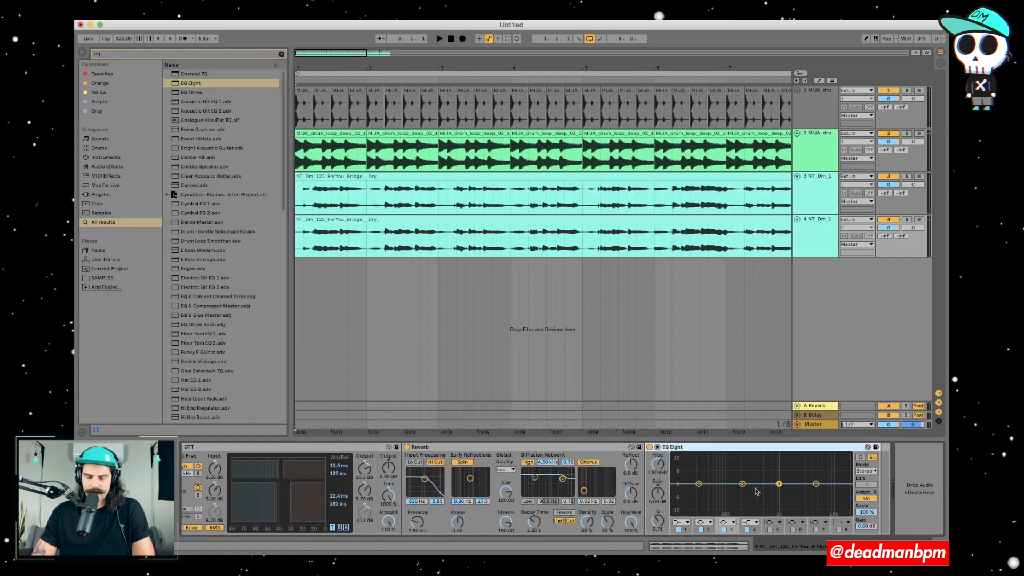
pyautogui.click(685, 533)
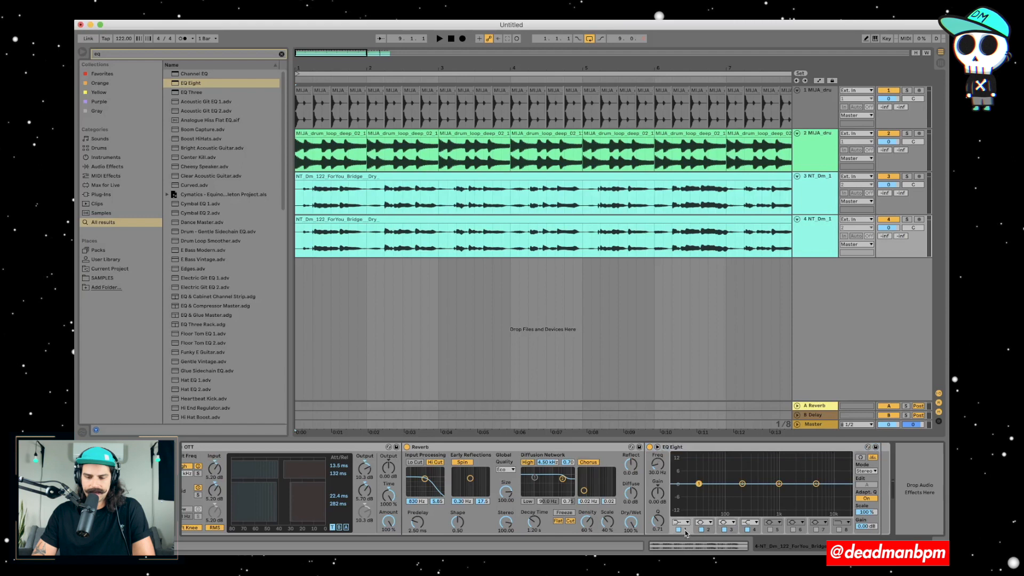
pyautogui.click(687, 527)
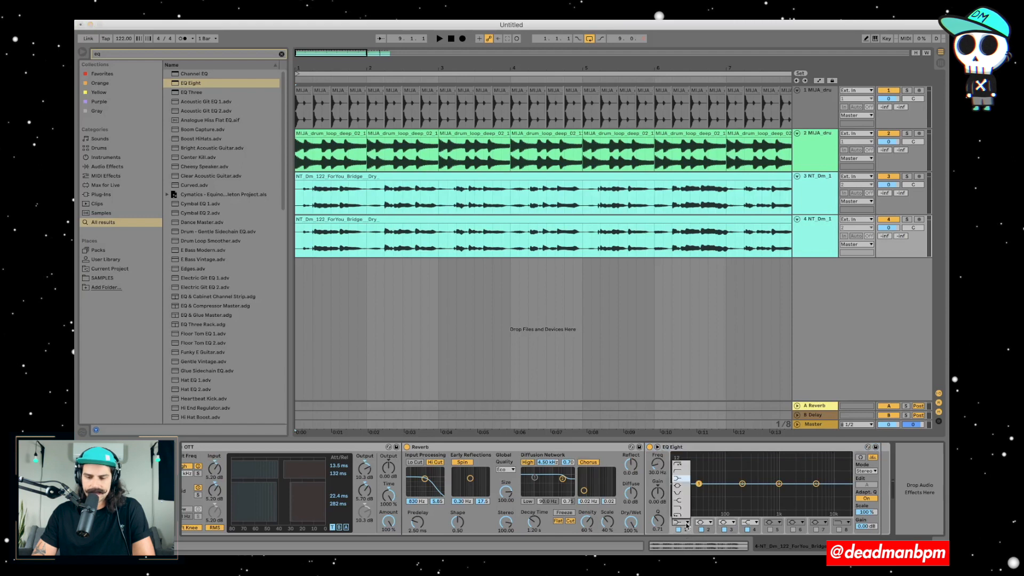
pyautogui.click(681, 466)
pyautogui.moveTo(699, 491); pyautogui.dragTo(810, 473)
pyautogui.click(815, 484)
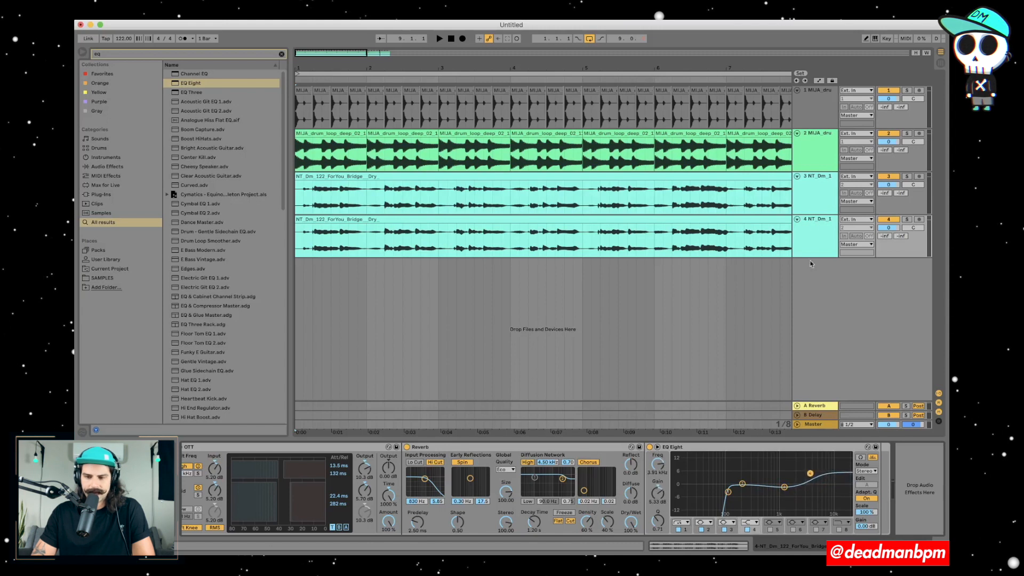
# Step: Check the original vocal track's EQ Eight curve, and on the duplicate raise the low cut and boost band 2 by about 1 dB near 420 Hz
pyautogui.click(813, 187)
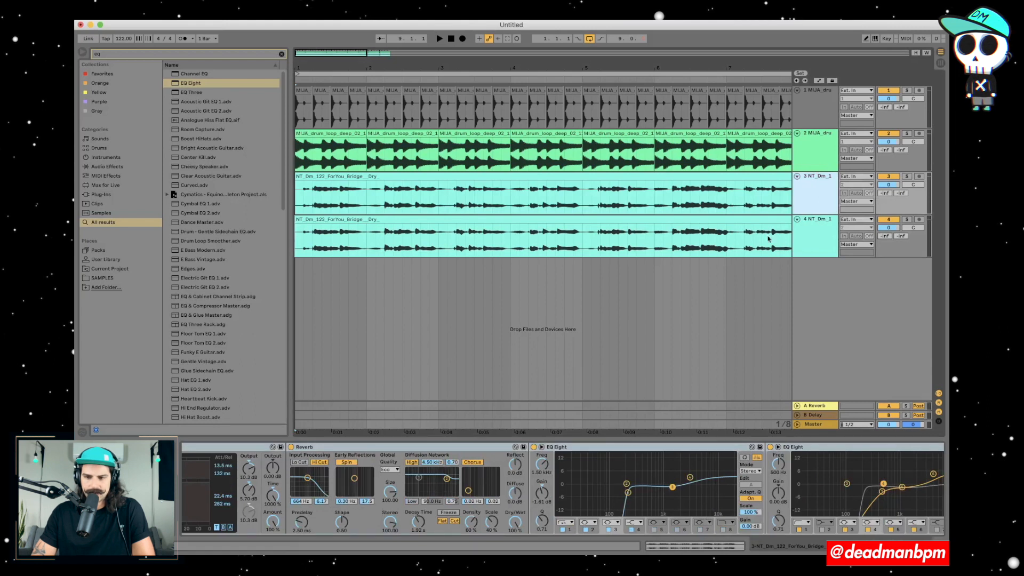
pyautogui.click(806, 243)
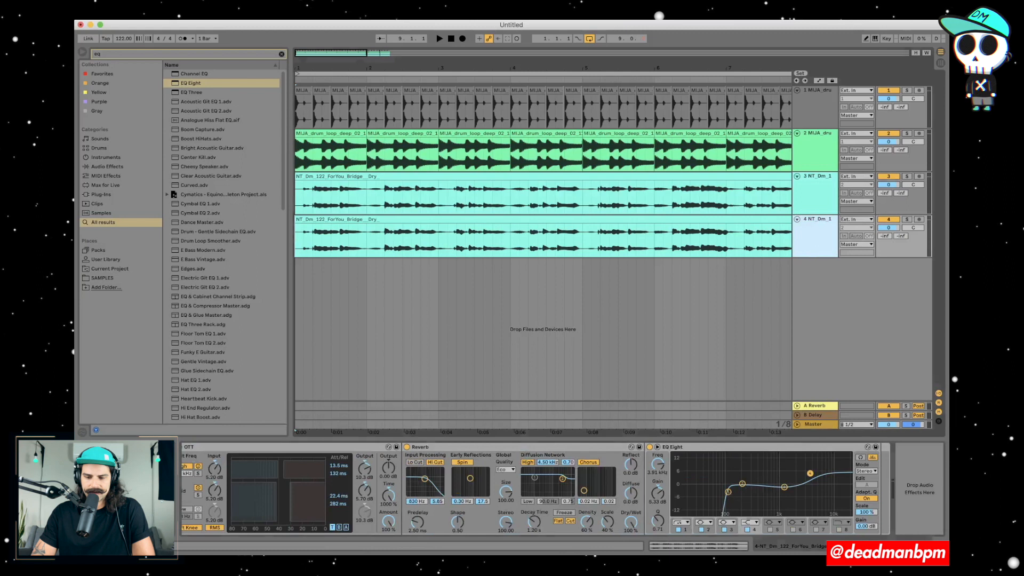
pyautogui.moveTo(734, 491); pyautogui.dragTo(758, 482)
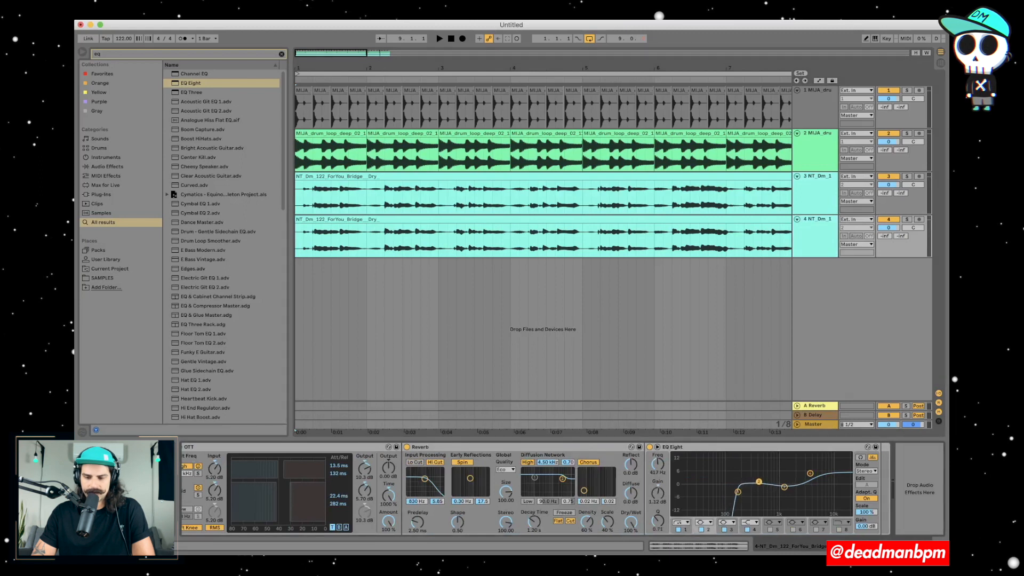
# Step: Duplicate the EQ Eight in the WET chain
pyautogui.click(699, 453)
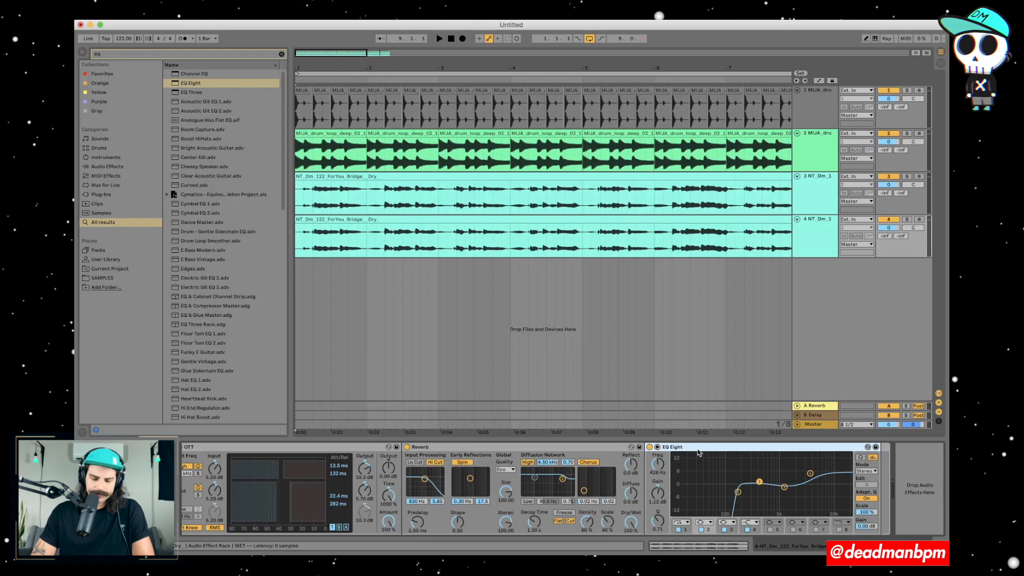
pyautogui.press('super+d')
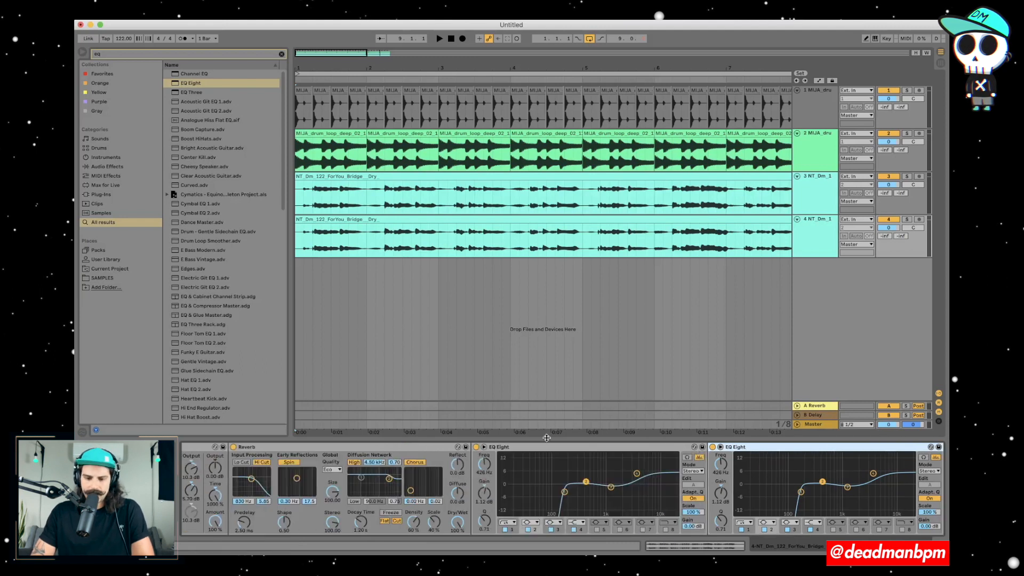
pyautogui.click(537, 451)
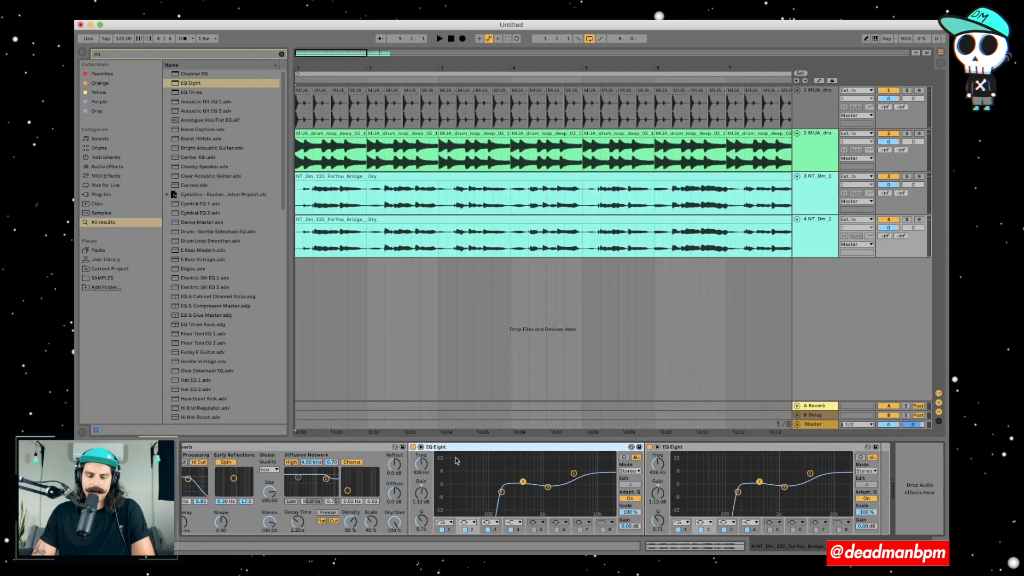
pyautogui.press('super+d')
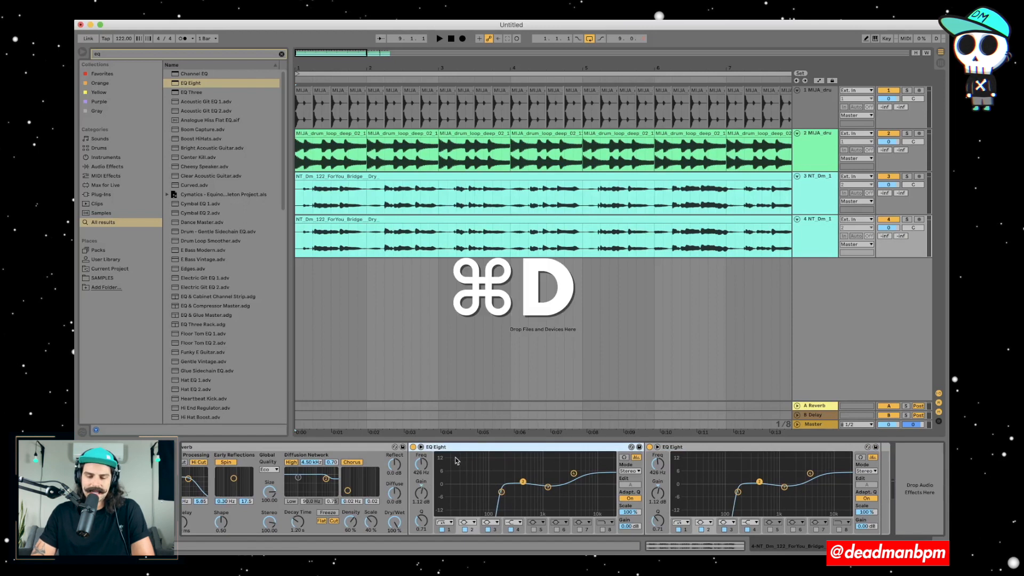
# Step: Set the second EQ Eight to M/S mode and switch its editing to the Side (S) curve
pyautogui.click(865, 471)
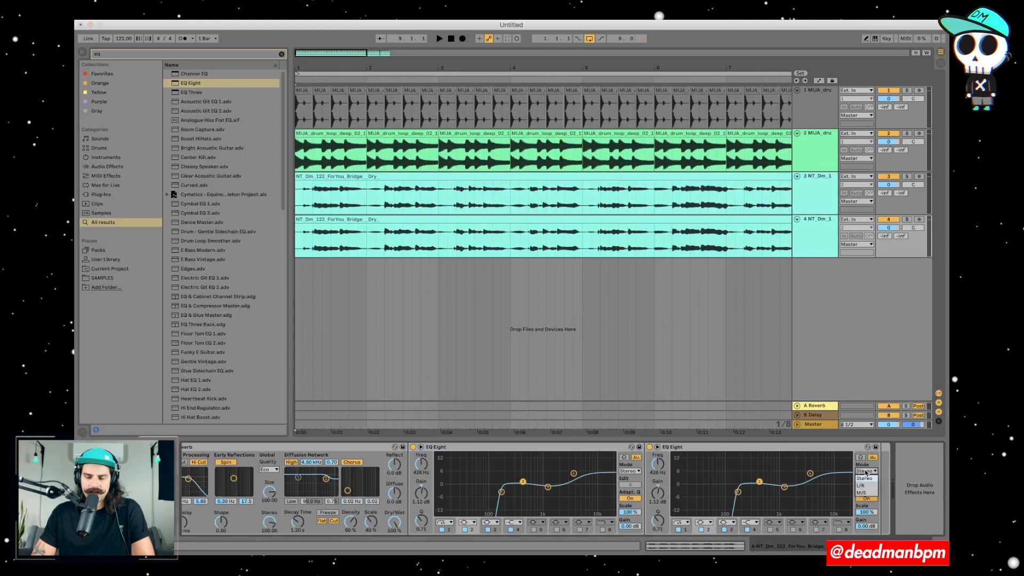
pyautogui.click(864, 493)
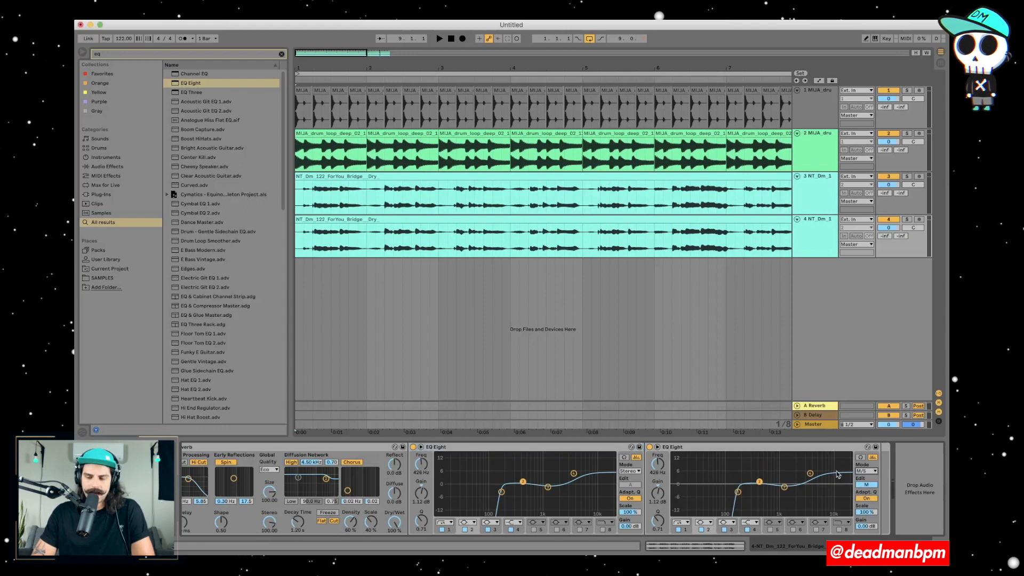
pyautogui.click(810, 474)
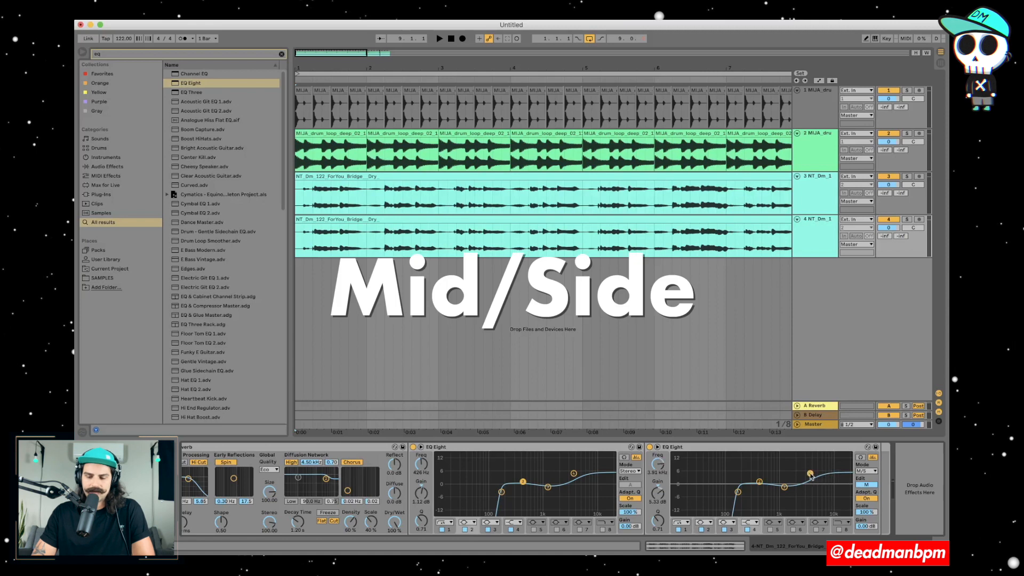
pyautogui.click(748, 530)
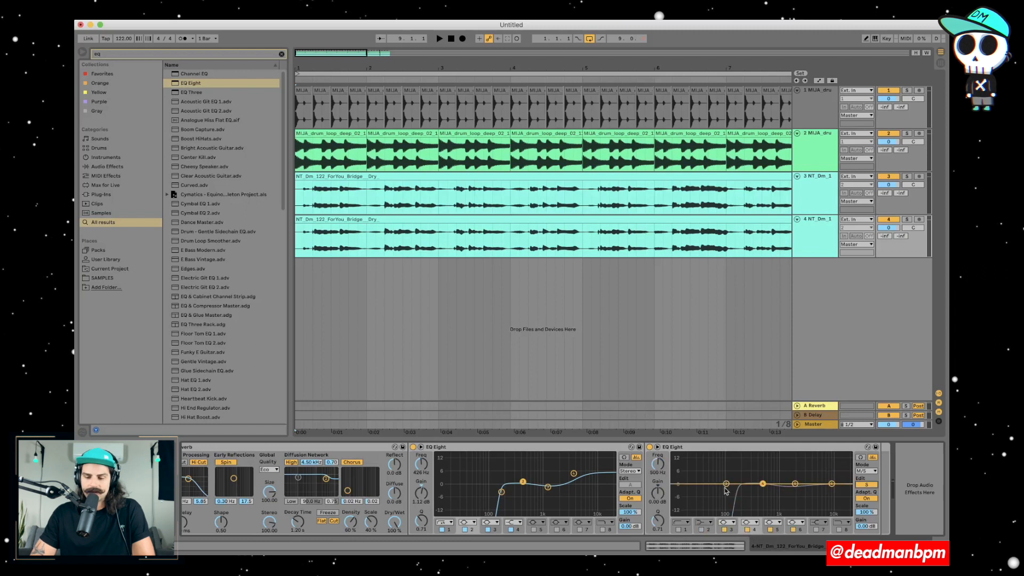
# Step: Change band 3 of the Side curve to a low cut and move it to about 516 Hz
pyautogui.click(726, 484)
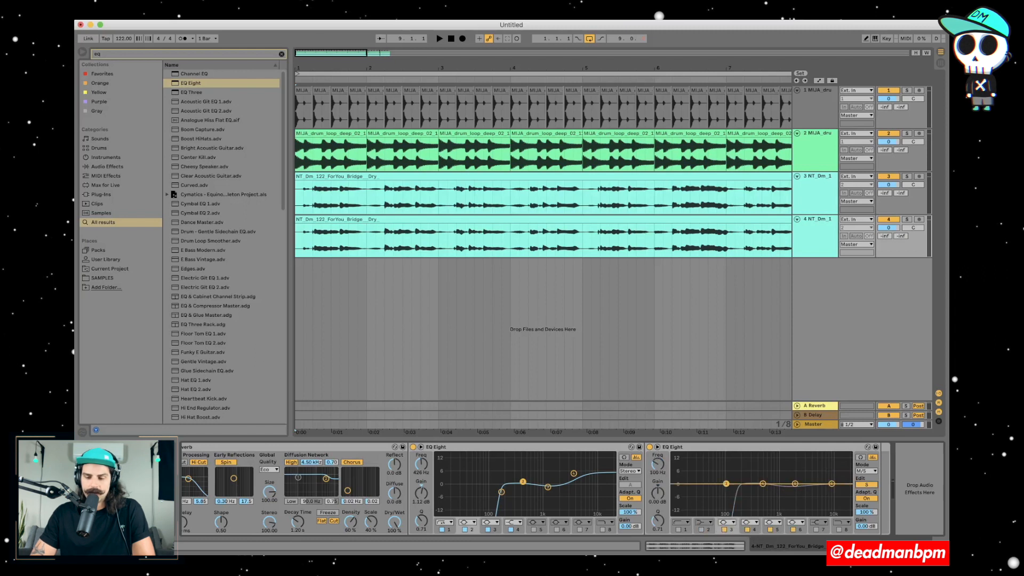
pyautogui.click(729, 524)
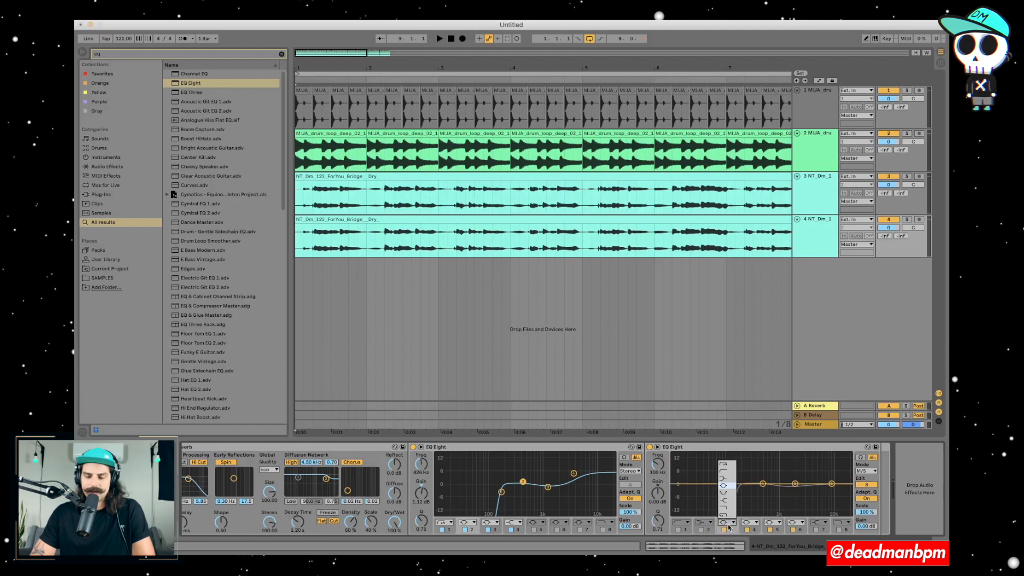
pyautogui.click(725, 467)
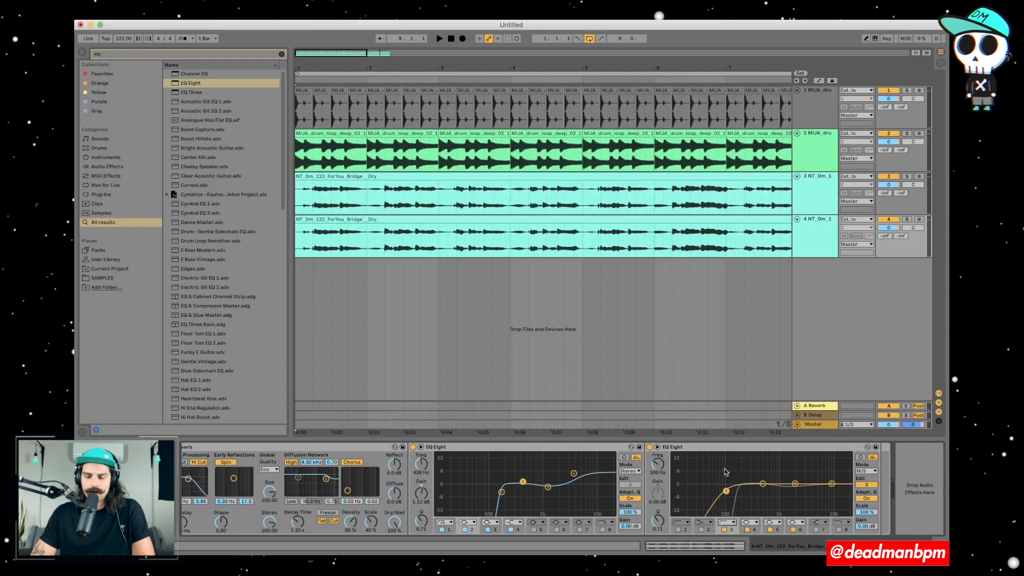
pyautogui.moveTo(726, 488); pyautogui.dragTo(763, 488)
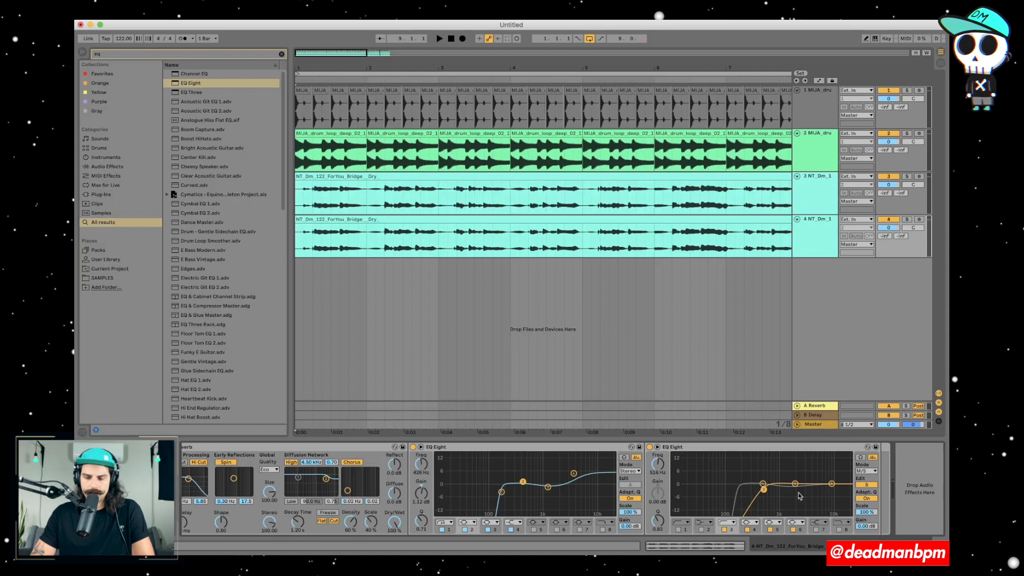
# Step: Dip the Side curve's band 5 slightly and make band 6 a high shelf boosted about 5 dB near 4.95 kHz
pyautogui.moveTo(794, 483); pyautogui.dragTo(792, 485)
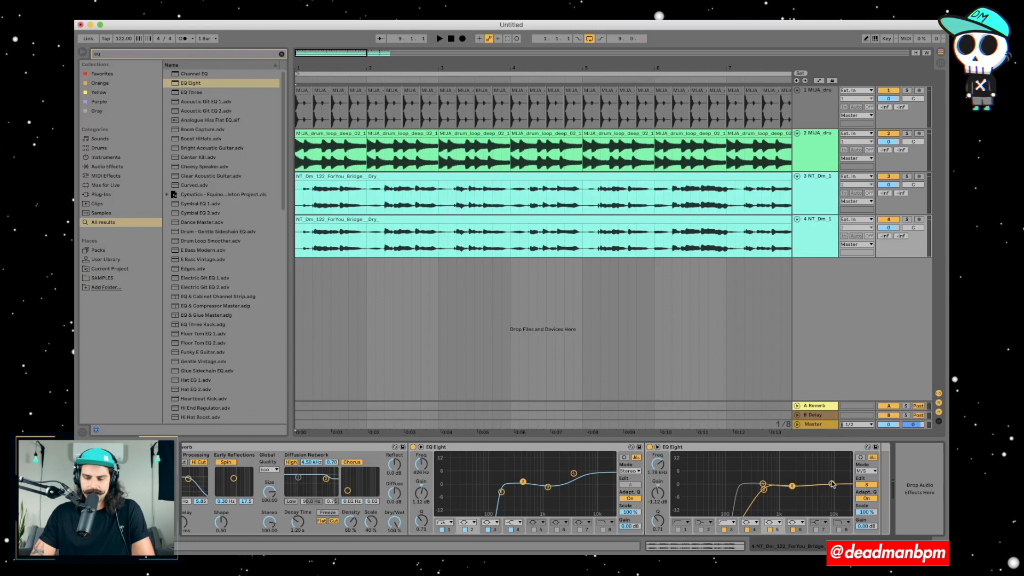
pyautogui.moveTo(832, 484); pyautogui.dragTo(818, 471)
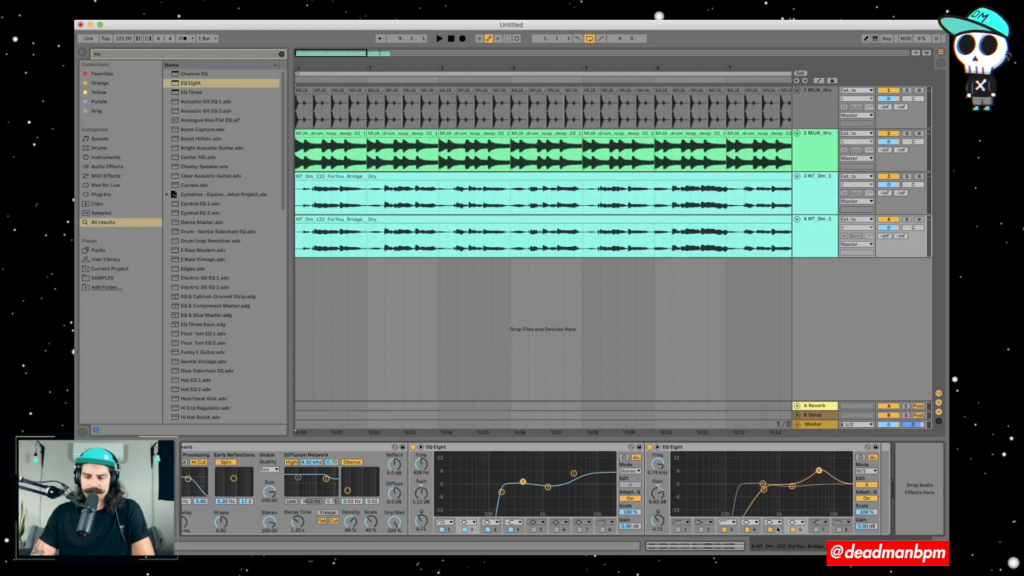
pyautogui.click(794, 522)
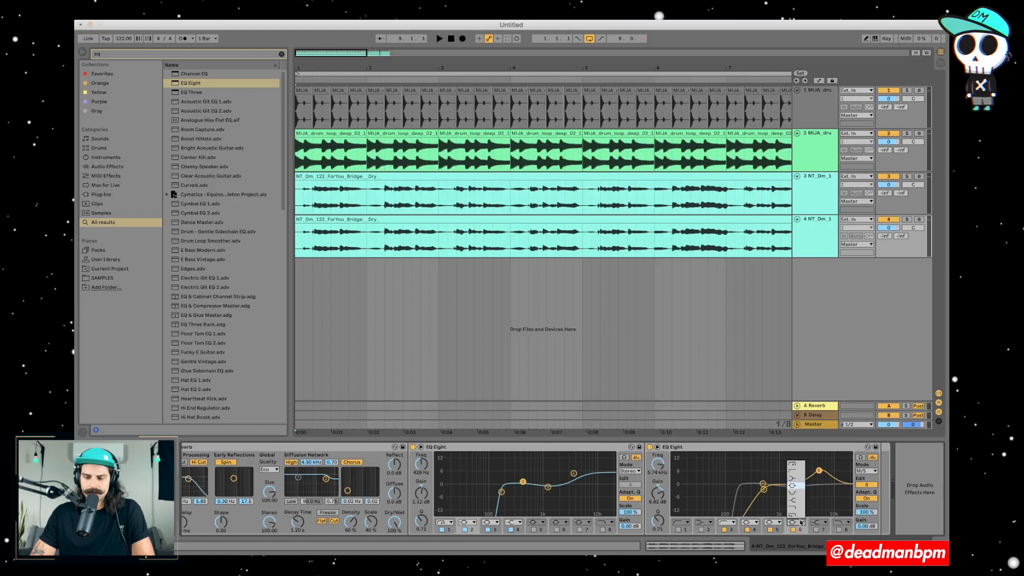
pyautogui.click(797, 498)
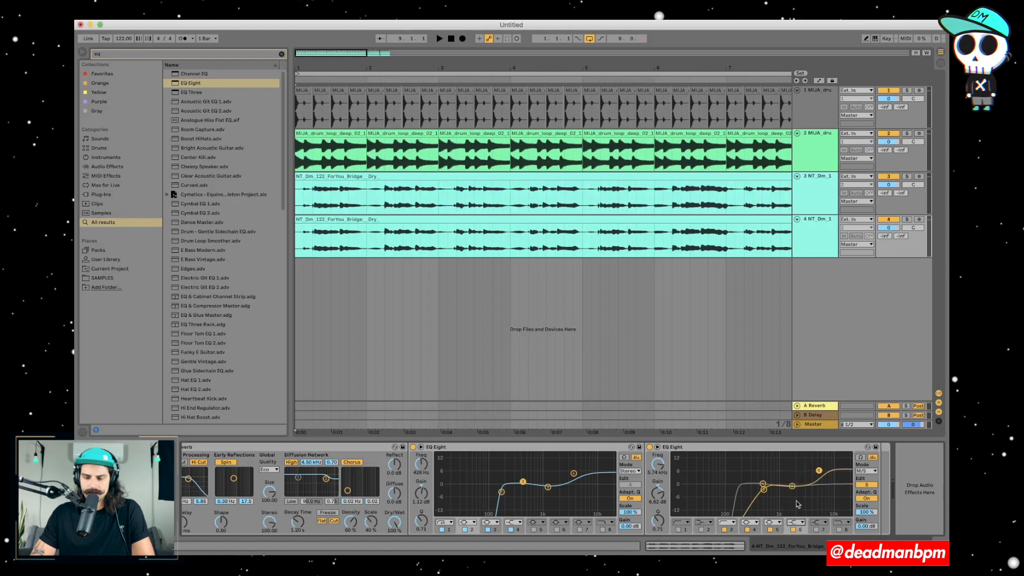
pyautogui.moveTo(819, 471); pyautogui.dragTo(816, 474)
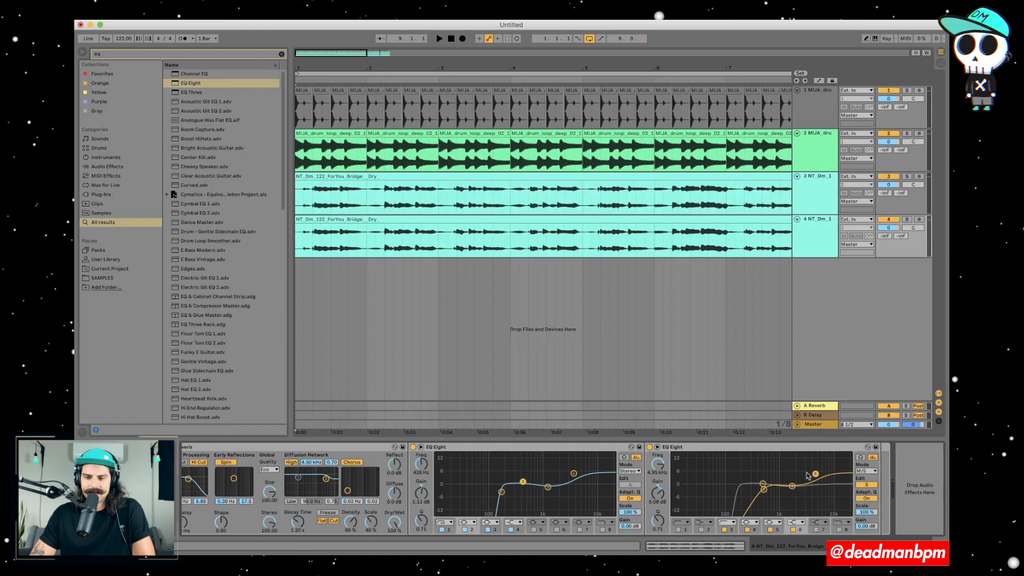
# Step: Solo the duplicated vocal track and play back its rebuilt WET/DRY rack briefly
pyautogui.hscroll(-9, 807, 475)
pyautogui.click(820, 227)
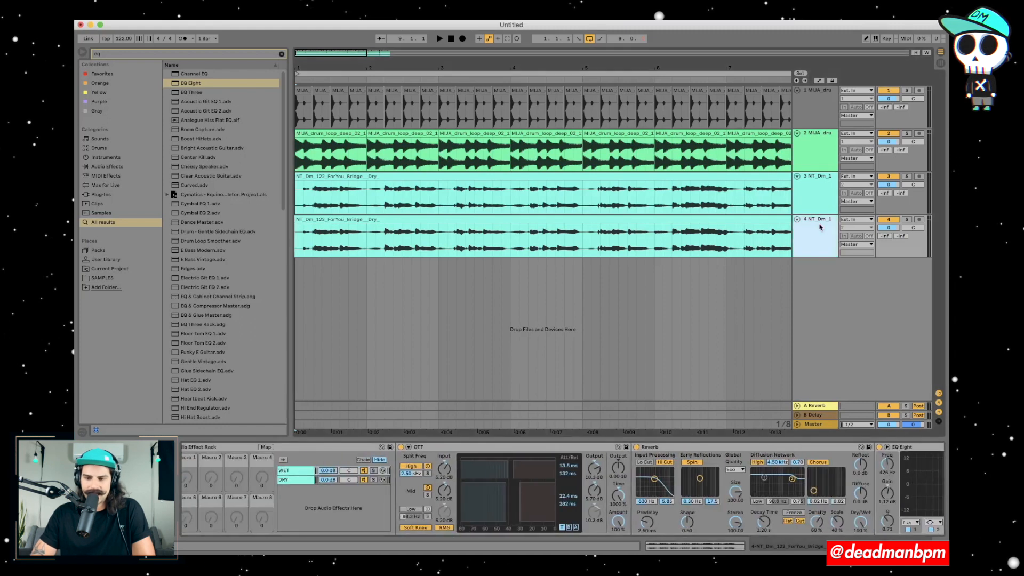
pyautogui.click(907, 219)
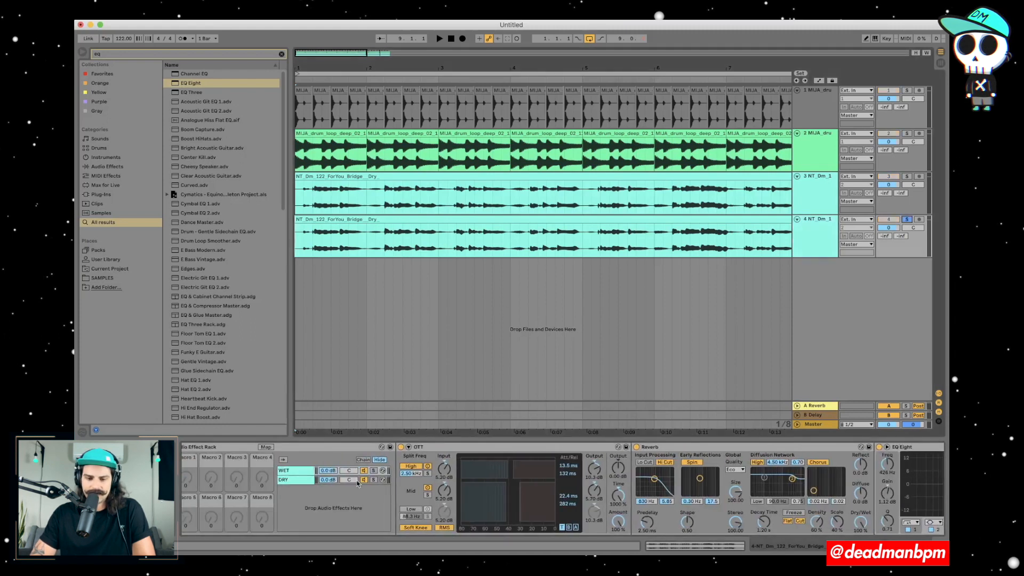
pyautogui.hscroll(-2, 357, 483)
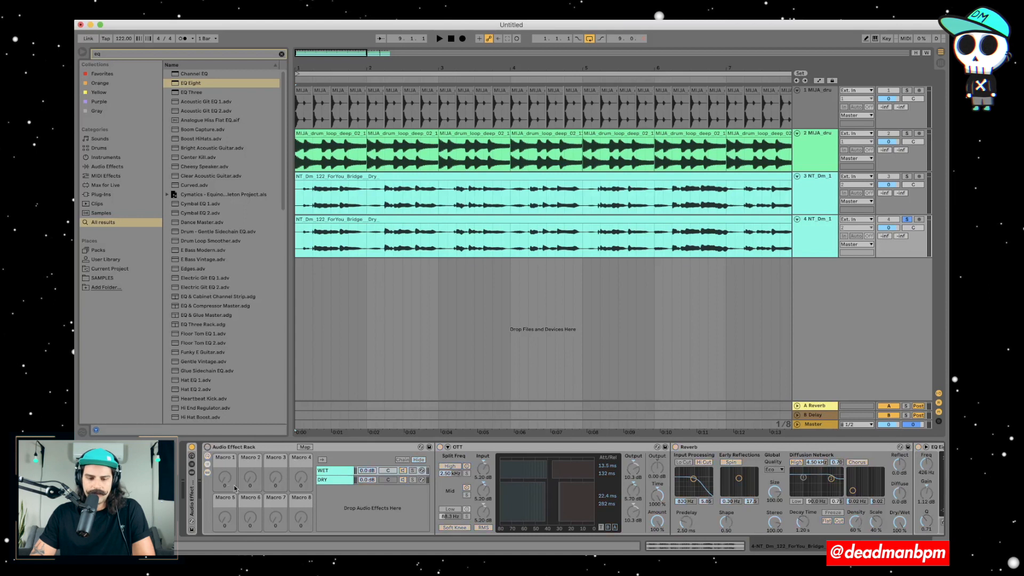
pyautogui.press('space')
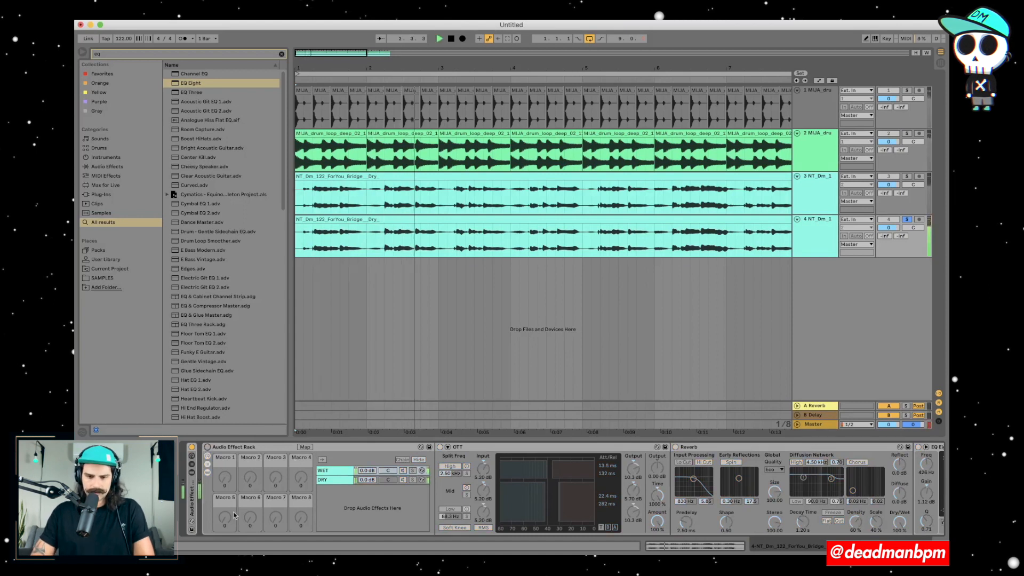
pyautogui.press('space')
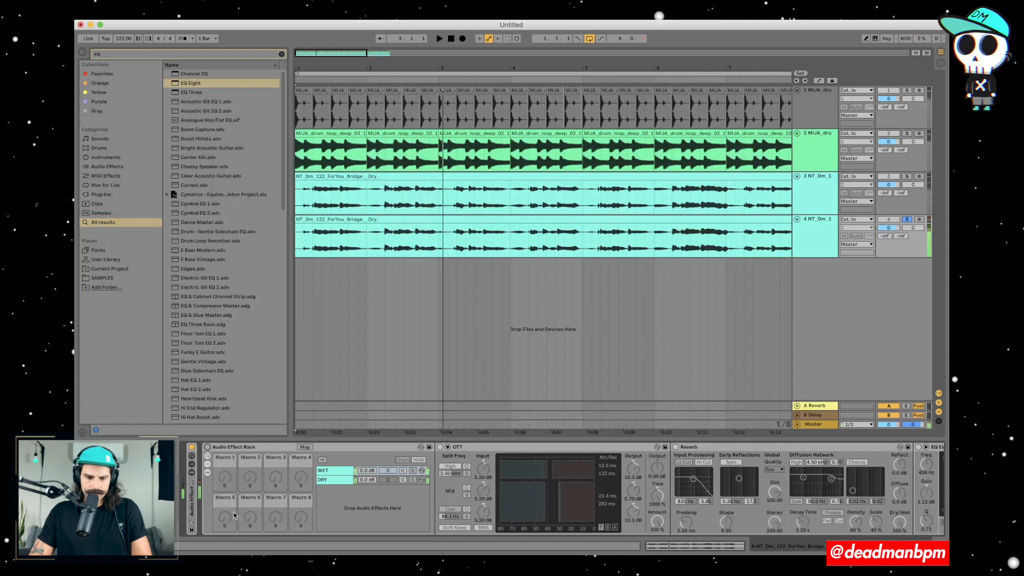
# Step: Turn the duplicated vocal track's Audio Effect Rack back on and play the vocal briefly through it
pyautogui.click(207, 447)
pyautogui.press('space')
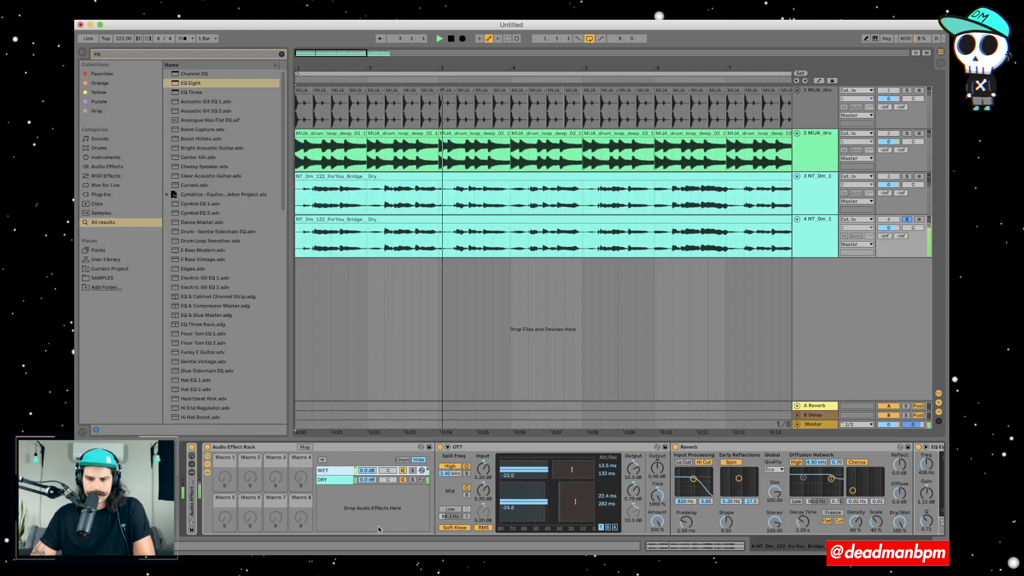
pyautogui.press('space')
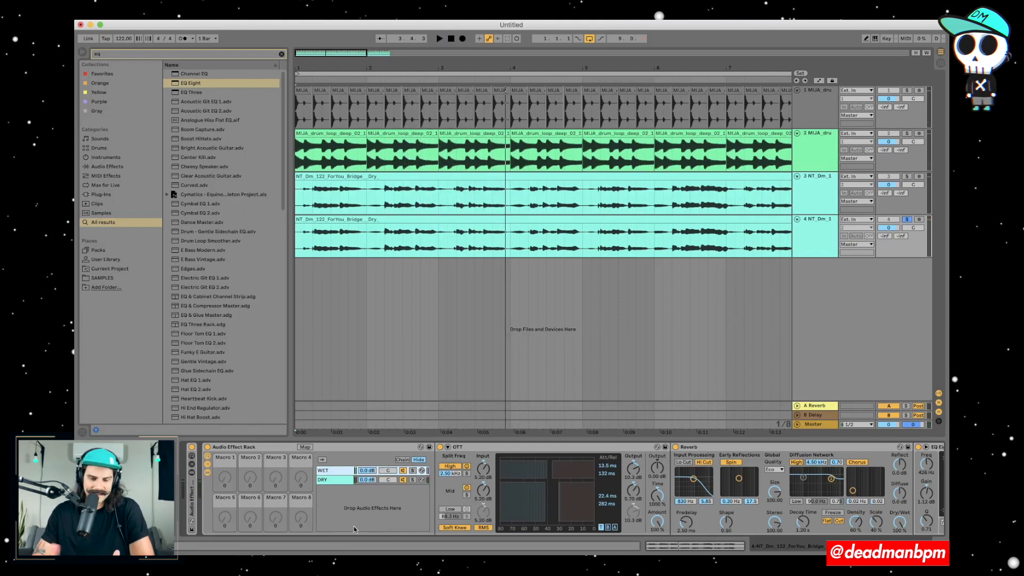
# Step: Map the WET chain's volume to Macro 1 of the Audio Effect Rack and leave mapping mode
pyautogui.click(259, 452)
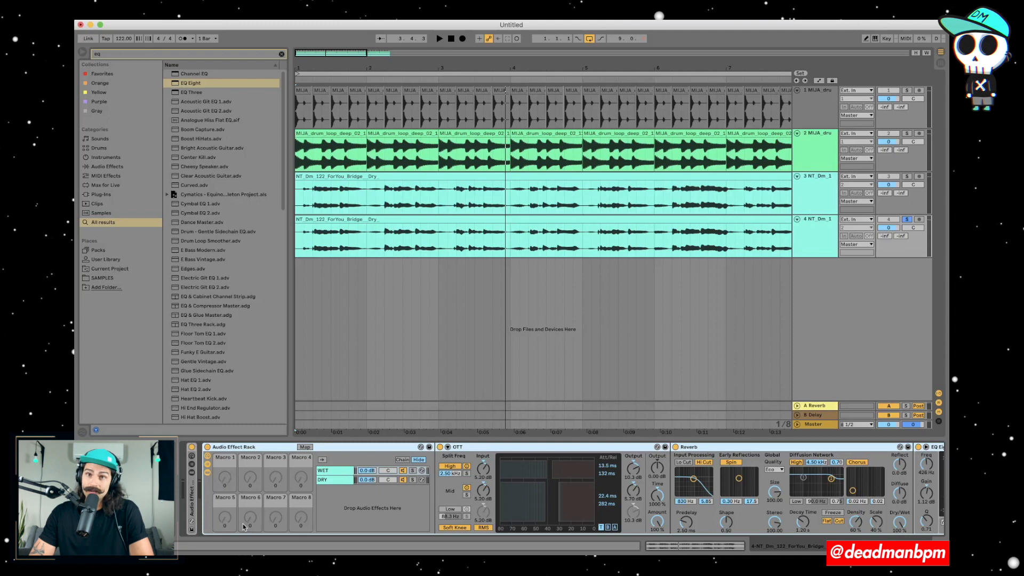
pyautogui.click(304, 448)
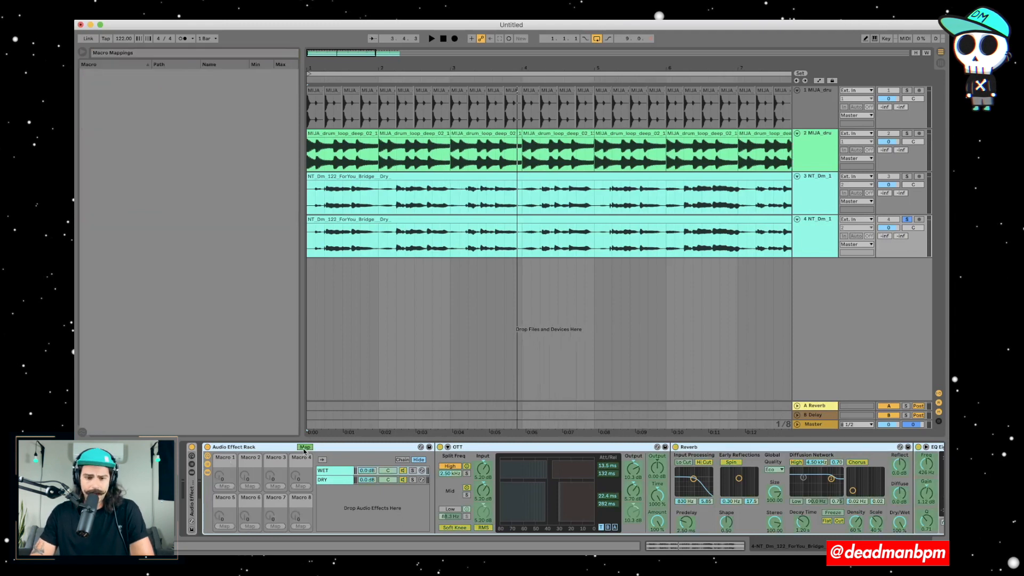
pyautogui.click(369, 472)
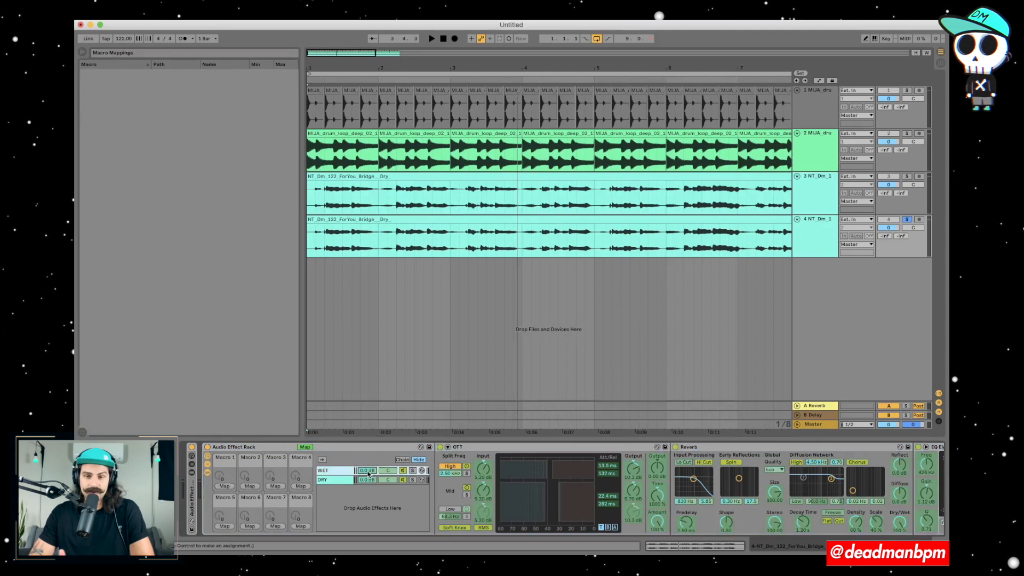
pyautogui.click(224, 486)
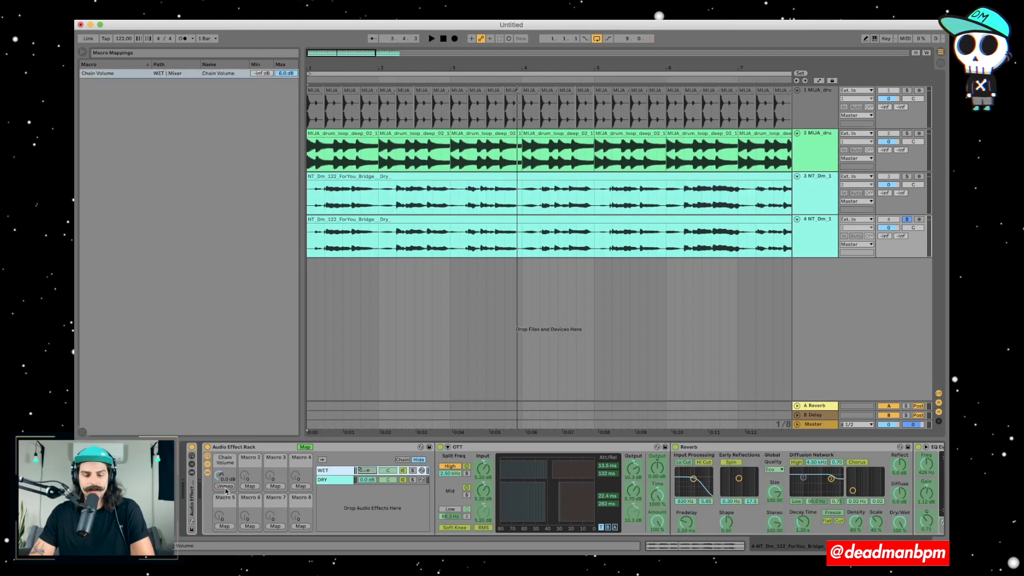
pyautogui.click(225, 460)
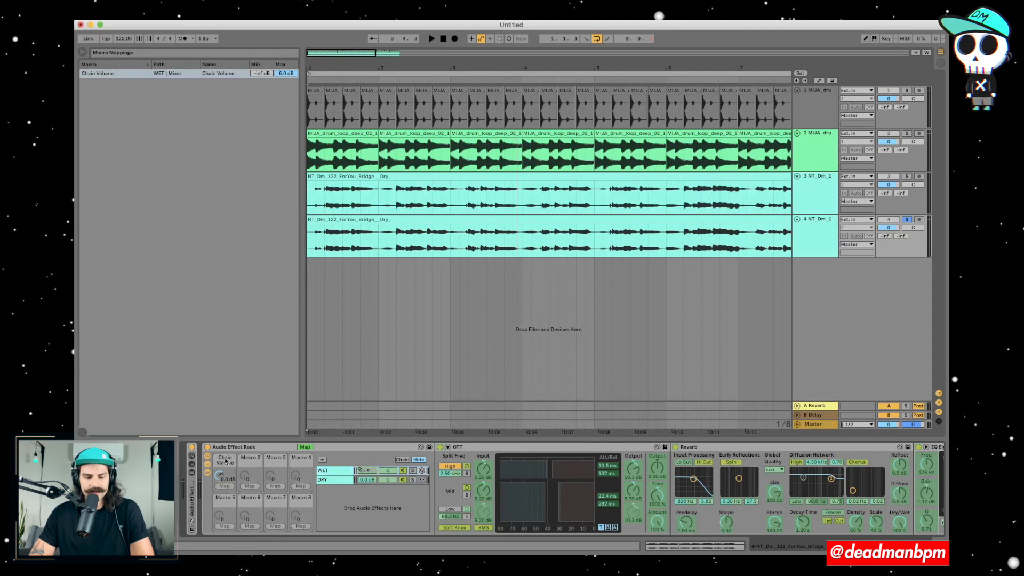
pyautogui.click(306, 448)
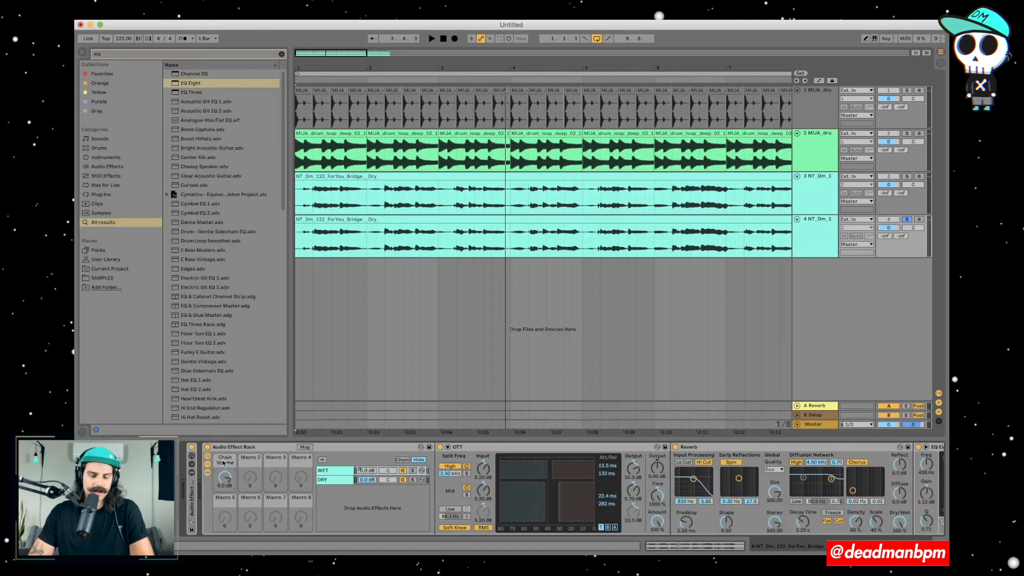
# Step: Rename the rack's first macro as WET
pyautogui.press('super+r')
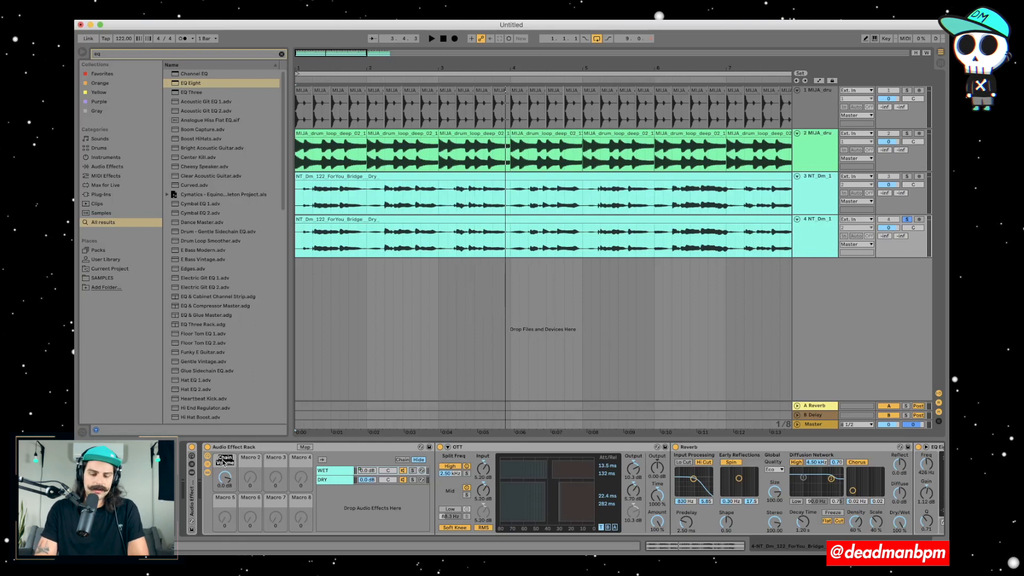
pyautogui.write('DRY')
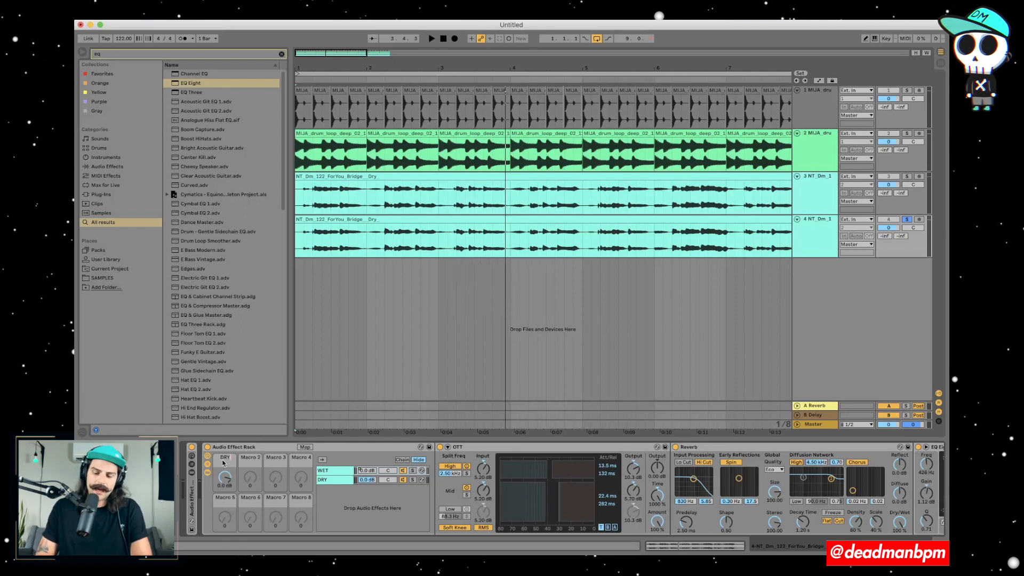
pyautogui.write('WET')
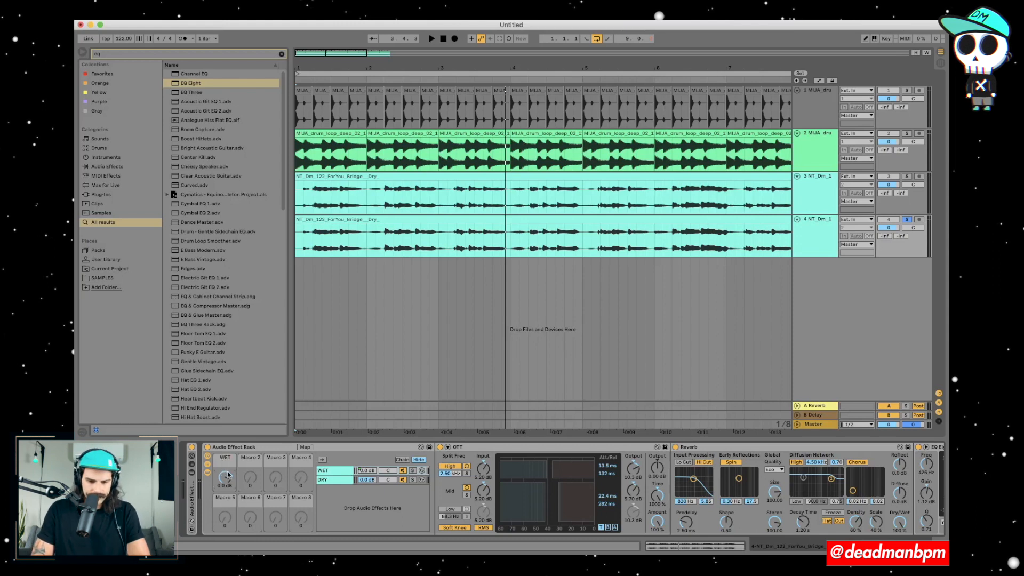
# Step: Audition the vocal while sweeping the WET macro down and up, and return the macro to 0 dB
pyautogui.moveTo(226, 476)
pyautogui.mouseDown()
pyautogui.moveTo(226, 491)
pyautogui.moveTo(226, 459)
pyautogui.moveTo(227, 467)
pyautogui.mouseUp()
pyautogui.press('Delete')
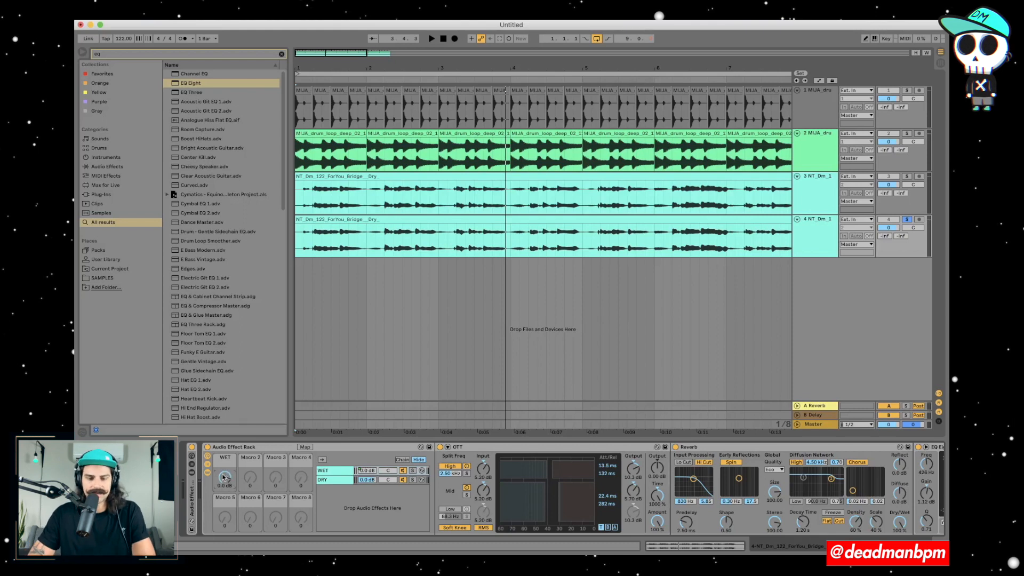
pyautogui.moveTo(225, 476); pyautogui.dragTo(225, 493)
pyautogui.press('space')
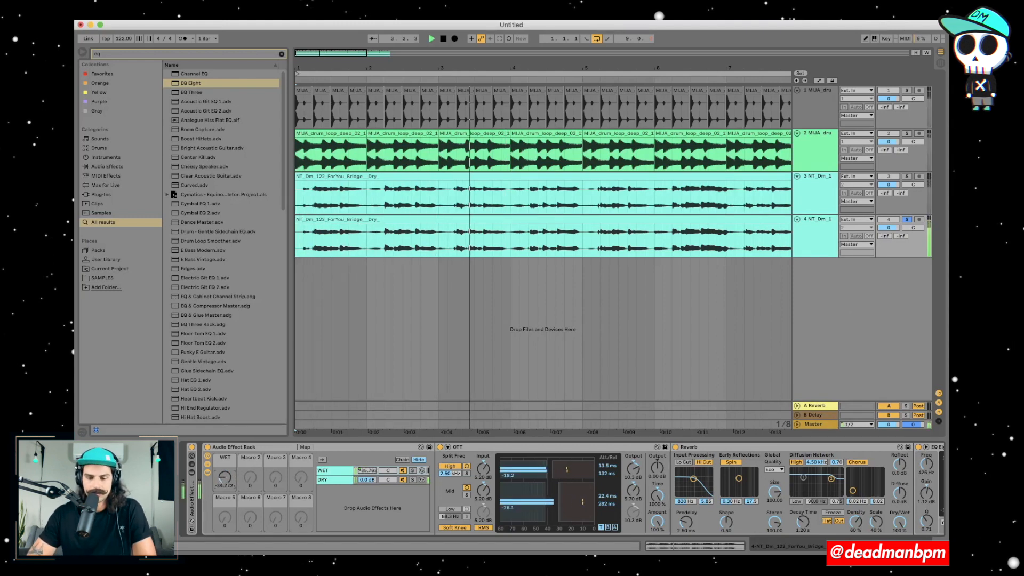
pyautogui.moveTo(227, 479)
pyautogui.mouseDown()
pyautogui.moveTo(225, 465)
pyautogui.moveTo(227, 479)
pyautogui.mouseUp()
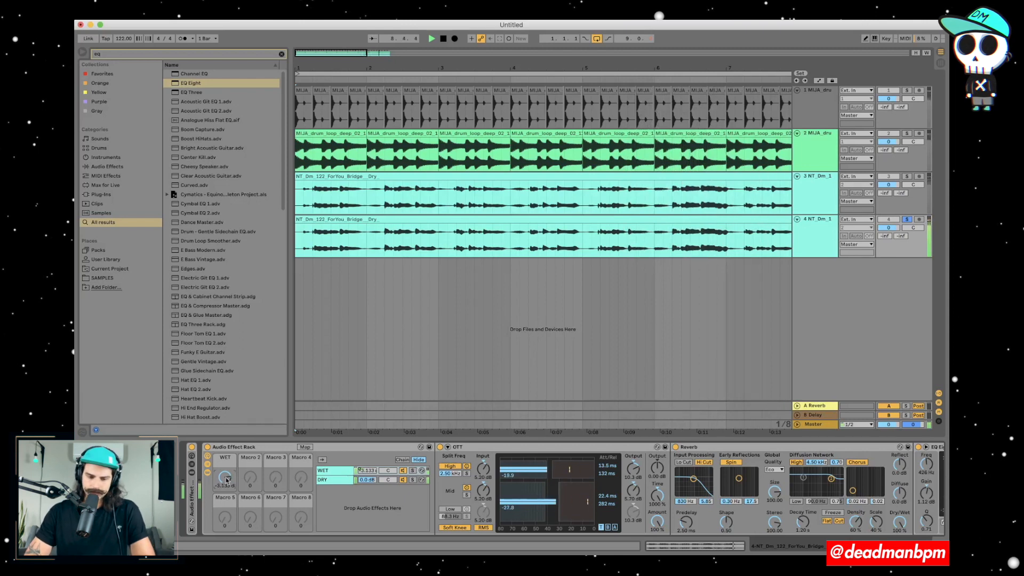
pyautogui.press('space')
pyautogui.doubleClick(226, 479)
pyautogui.press('super+z')
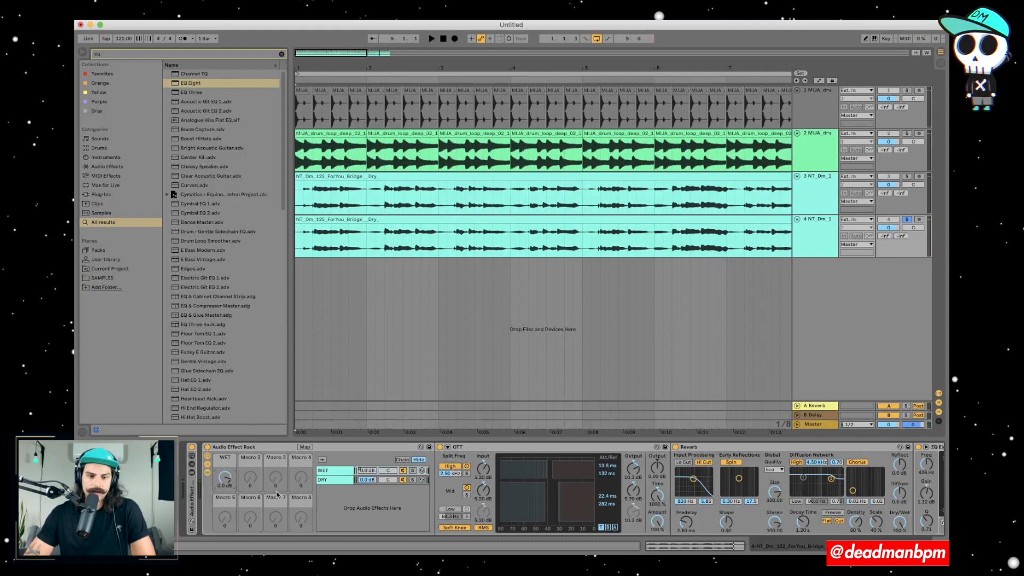
# Step: Lower the DRY chain's volume to -10 dB while the vocal plays, and stop playback
pyautogui.click(249, 448)
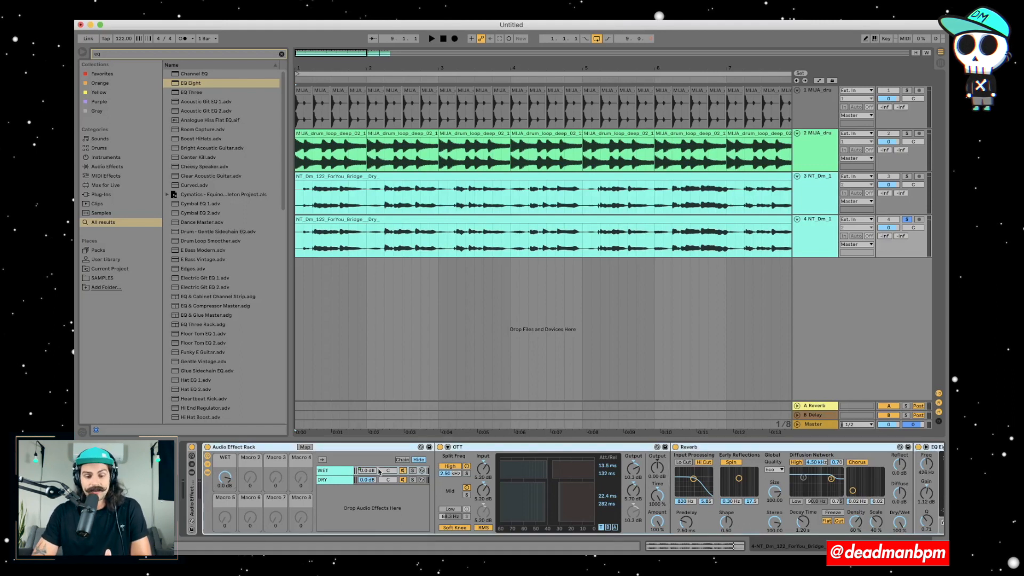
pyautogui.click(340, 480)
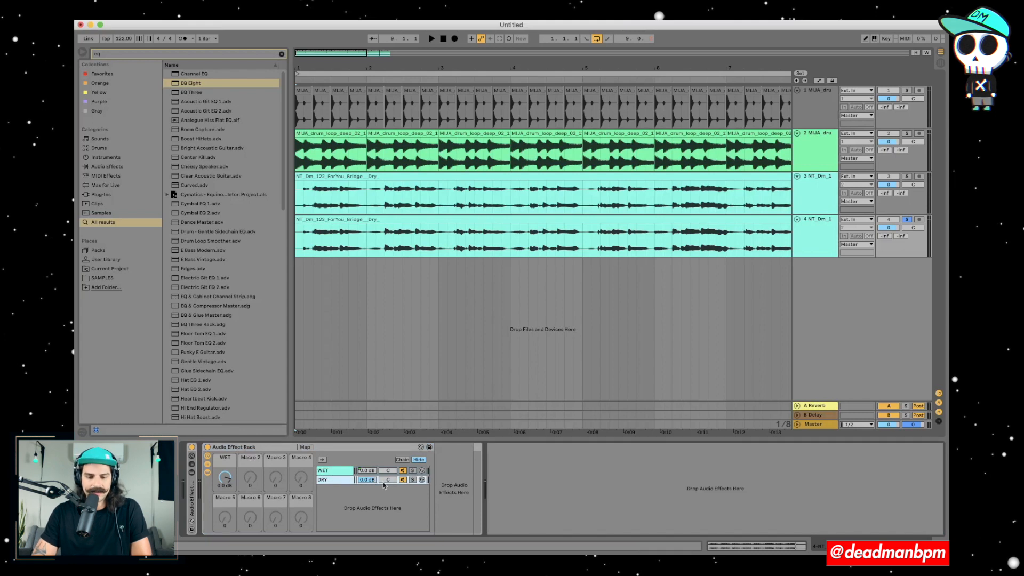
pyautogui.click(341, 471)
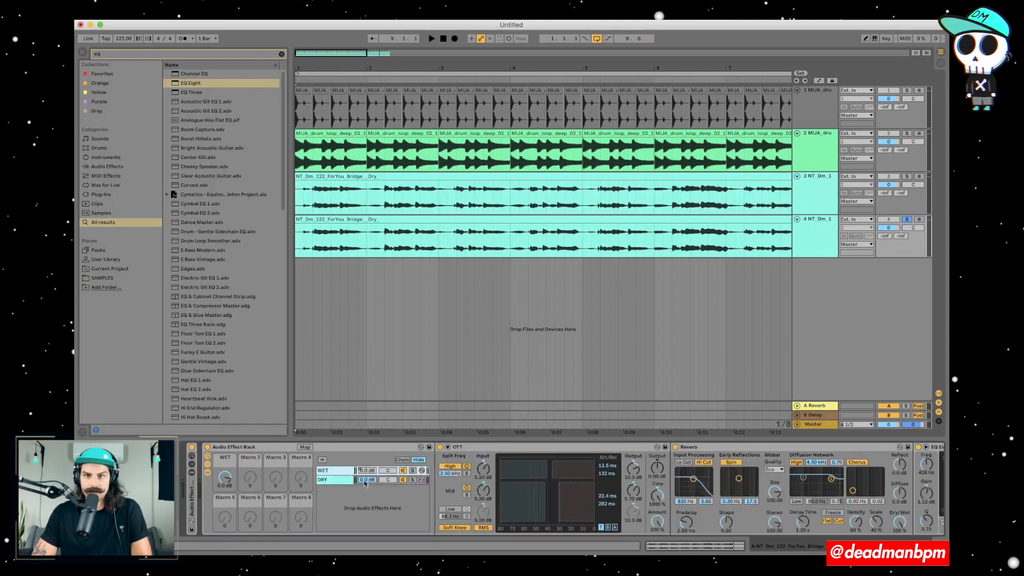
pyautogui.click(349, 481)
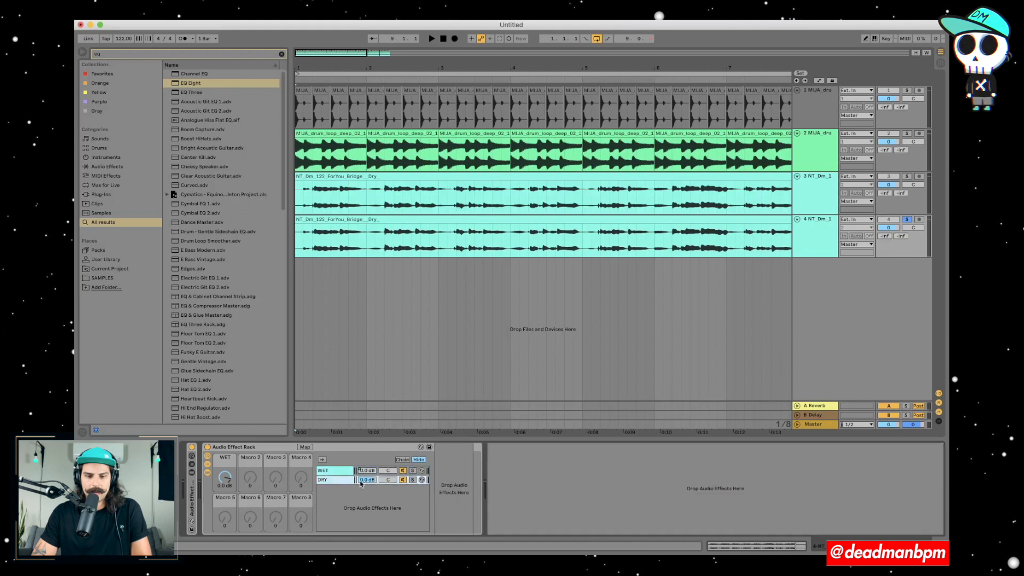
pyautogui.press('space')
pyautogui.moveTo(367, 480); pyautogui.dragTo(367, 501)
pyautogui.press('space')
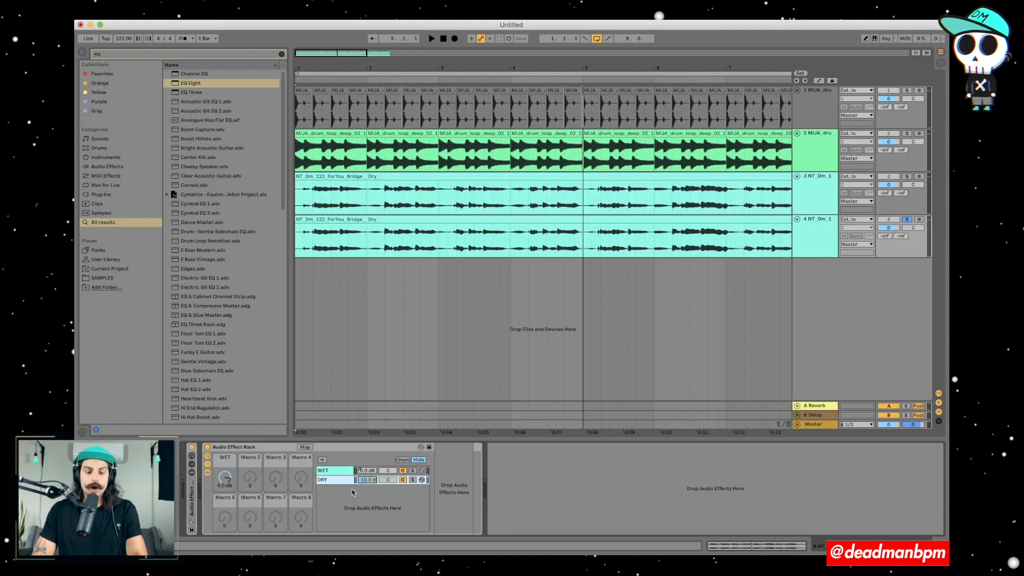
# Step: Compare the contents of the rack's WET and DRY chains on the duplicated vocal track
pyautogui.click(328, 472)
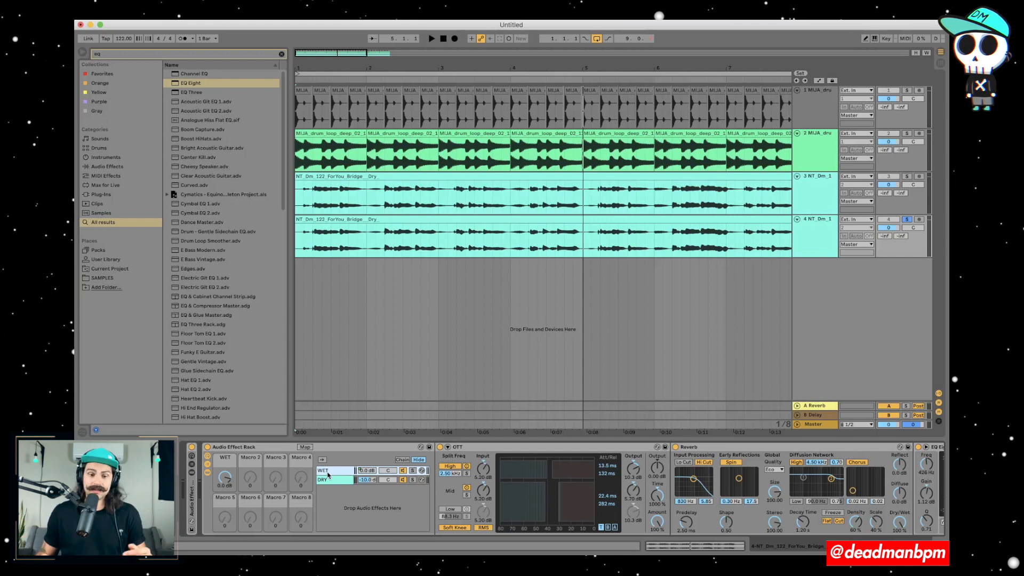
pyautogui.click(330, 481)
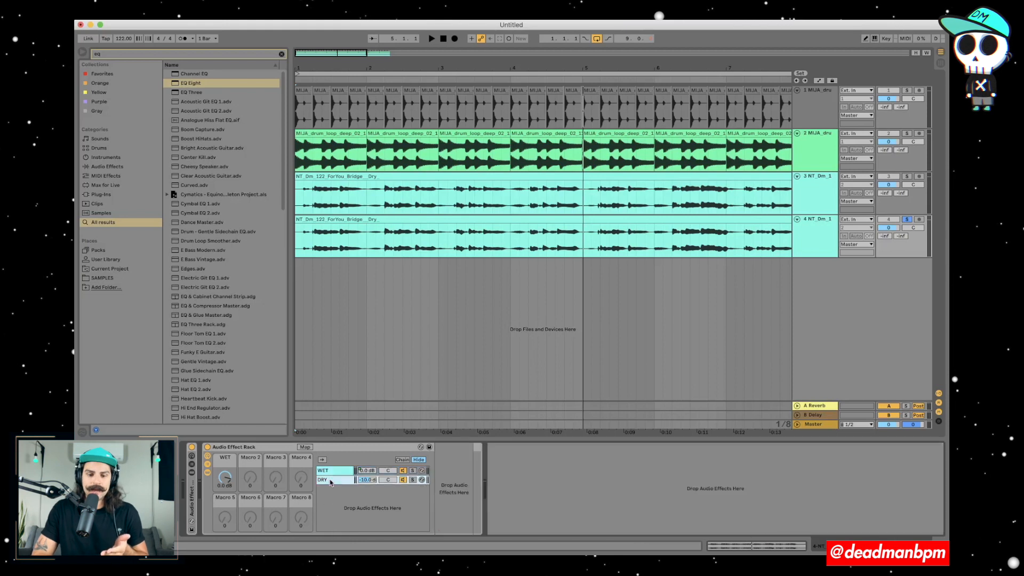
pyautogui.click(277, 455)
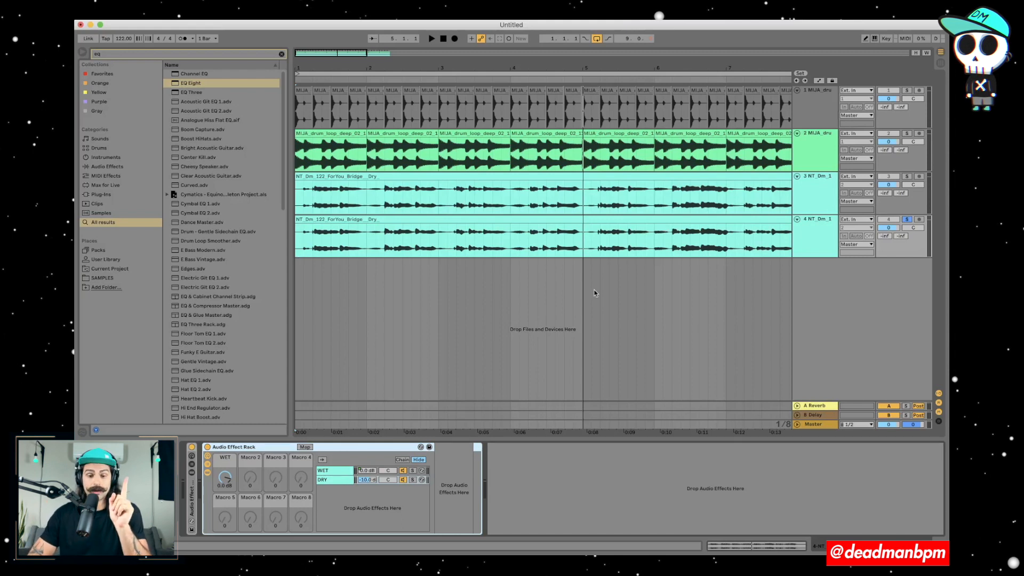
pyautogui.click(328, 470)
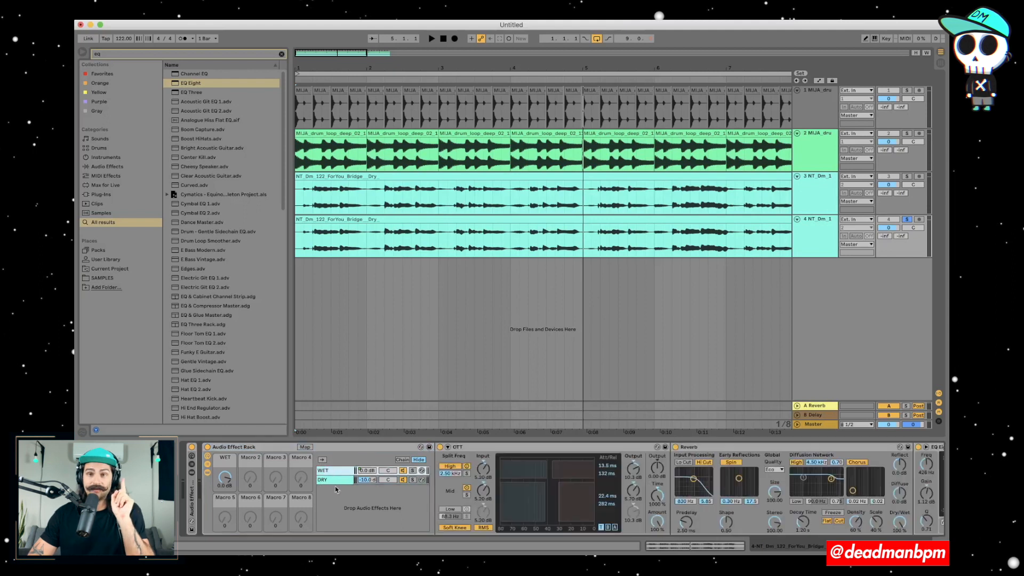
pyautogui.click(333, 480)
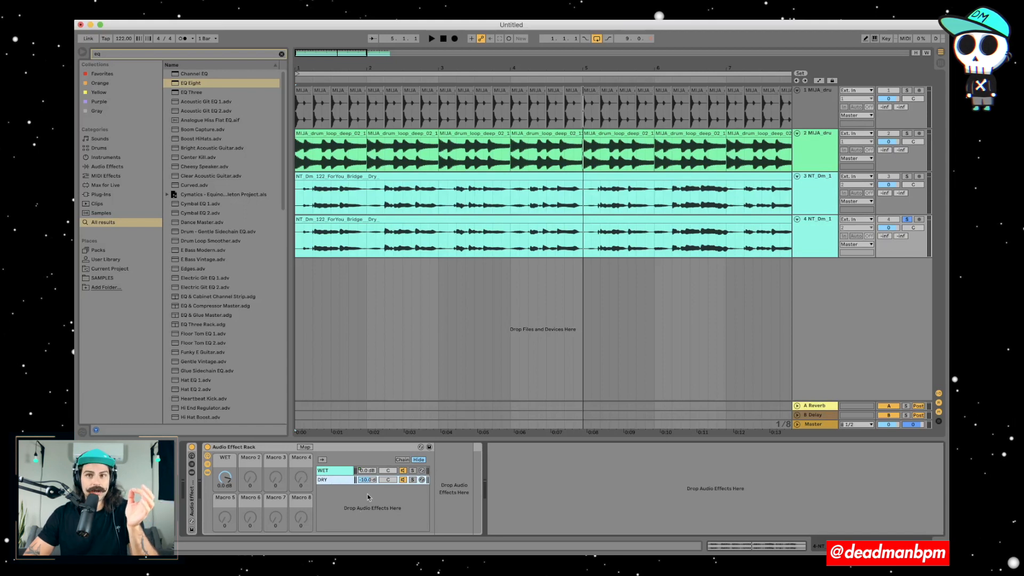
pyautogui.click(334, 479)
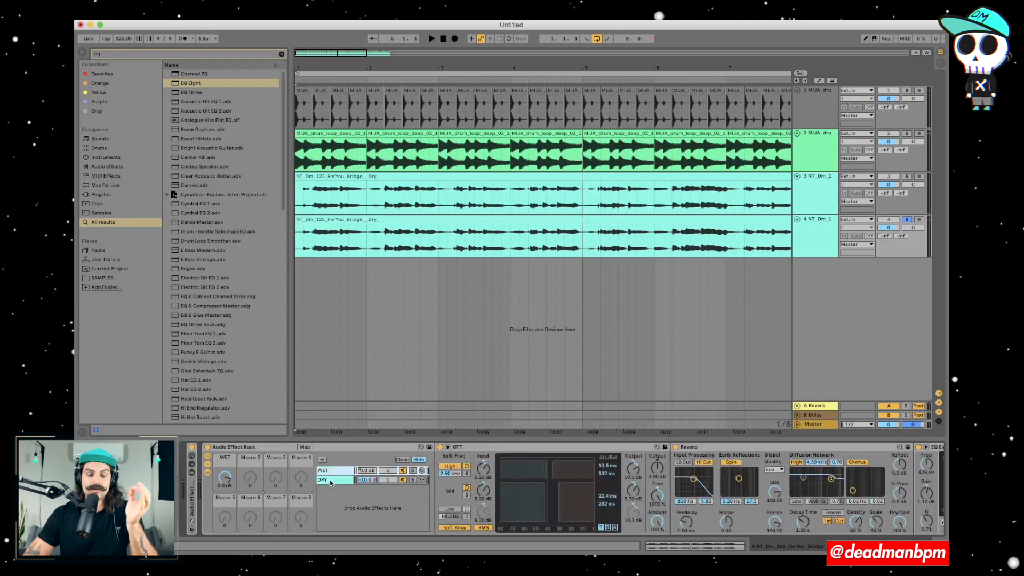
pyautogui.click(330, 480)
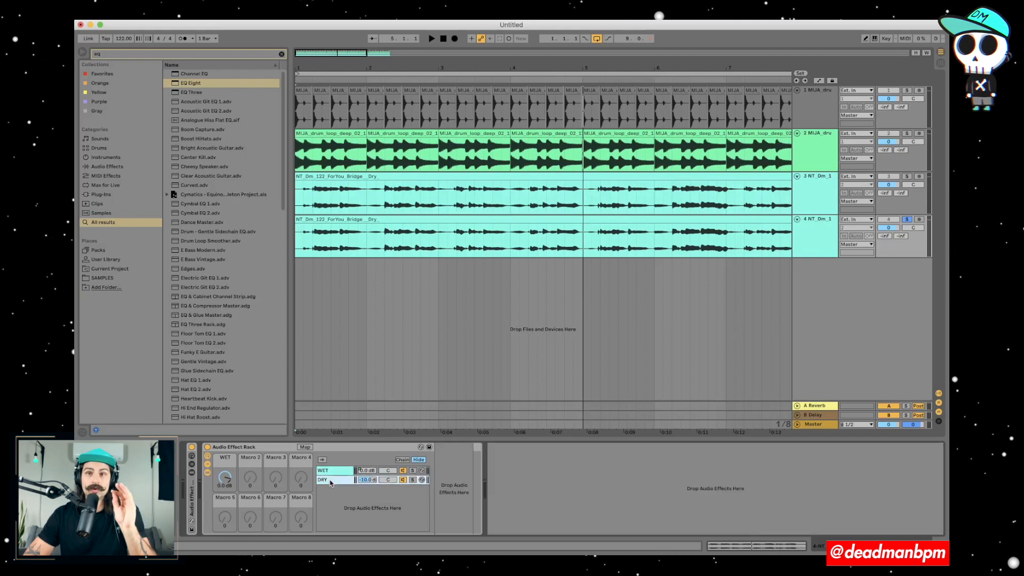
pyautogui.click(797, 233)
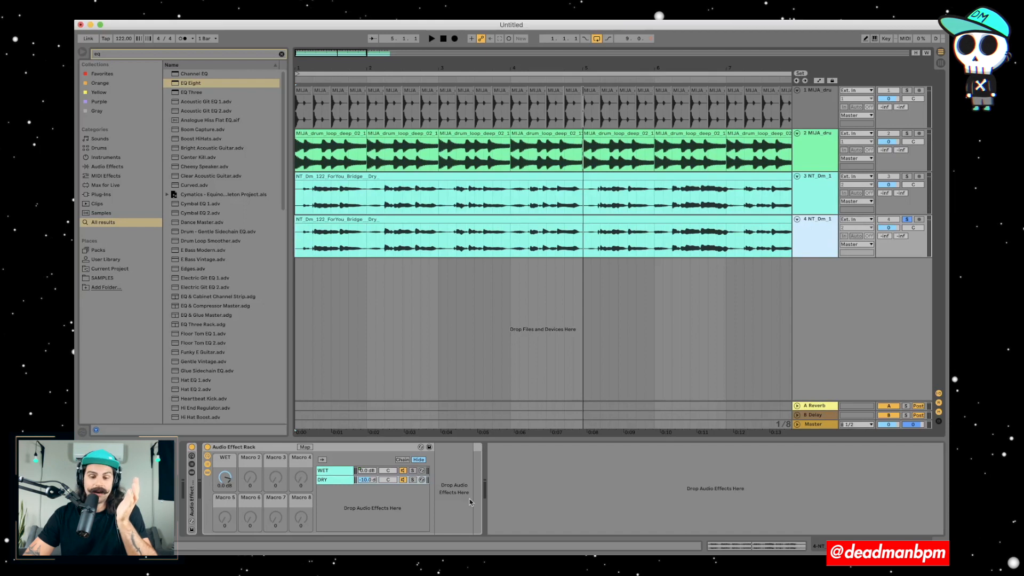
pyautogui.click(259, 449)
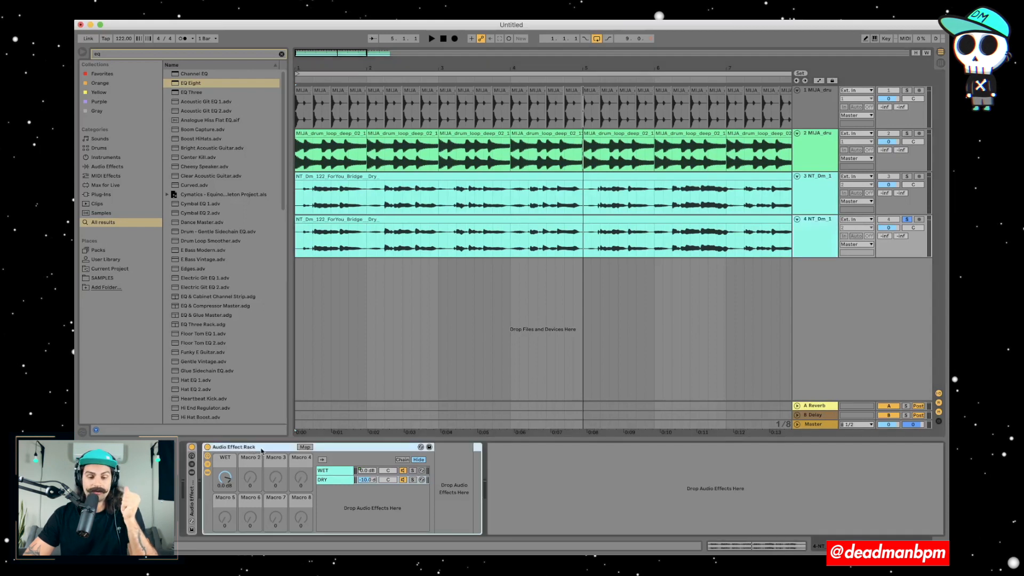
pyautogui.click(329, 470)
# Step: Save the Audio Effect Rack as a User Library preset named "DM - Reverb Rack"
pyautogui.click(235, 446)
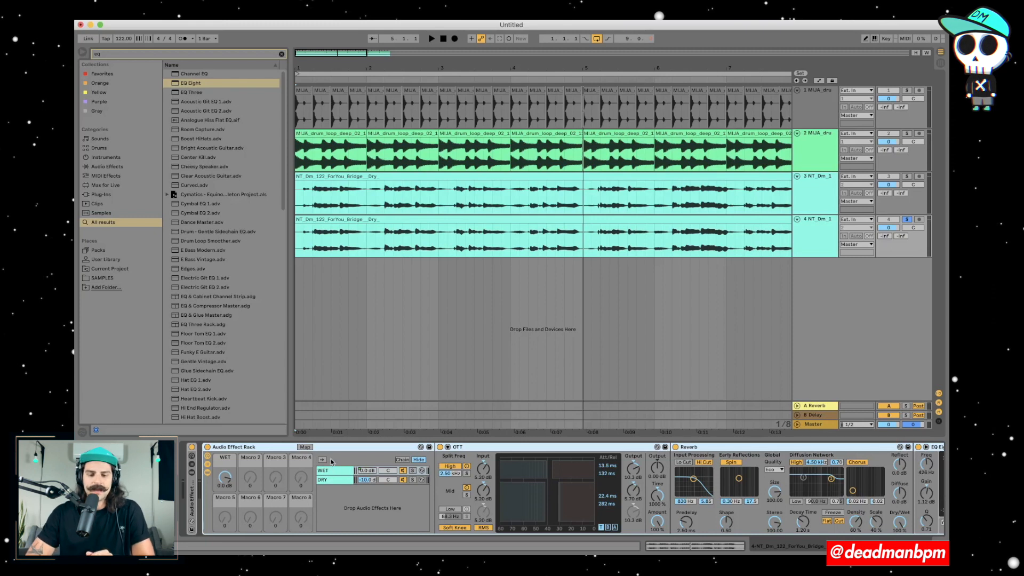
pyautogui.click(430, 448)
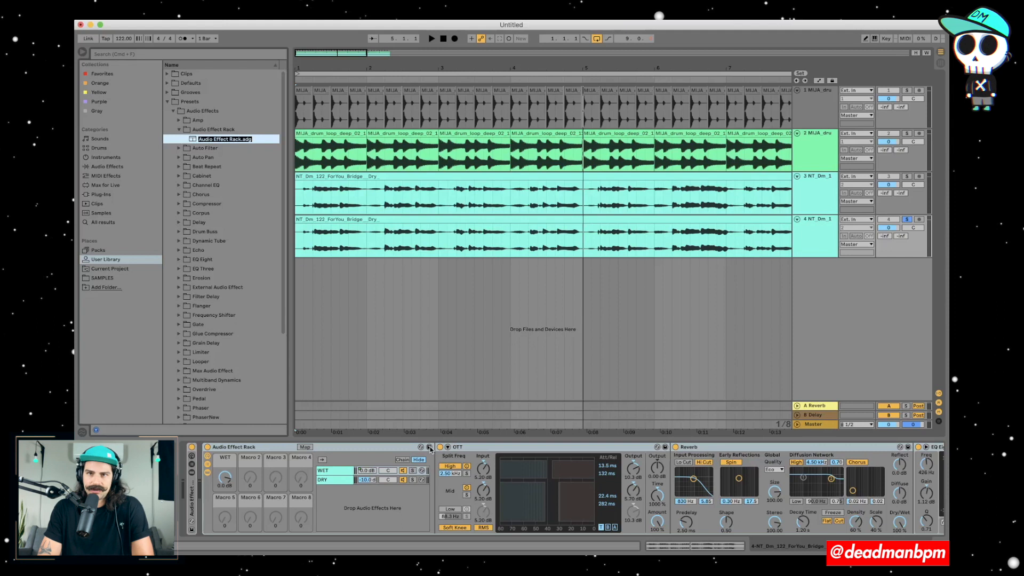
pyautogui.write('DM - Reverb Rack')
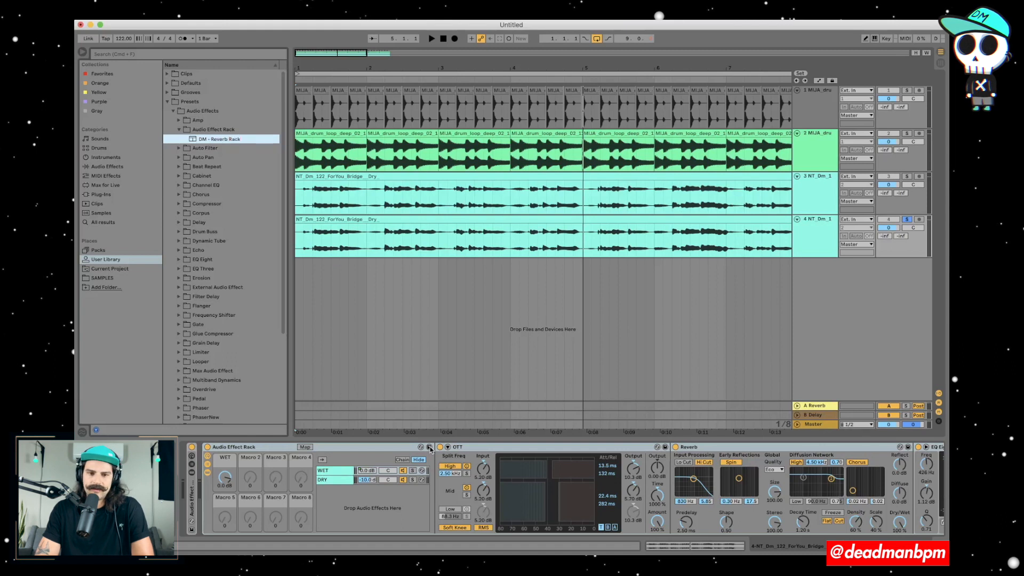
pyautogui.press('Return')
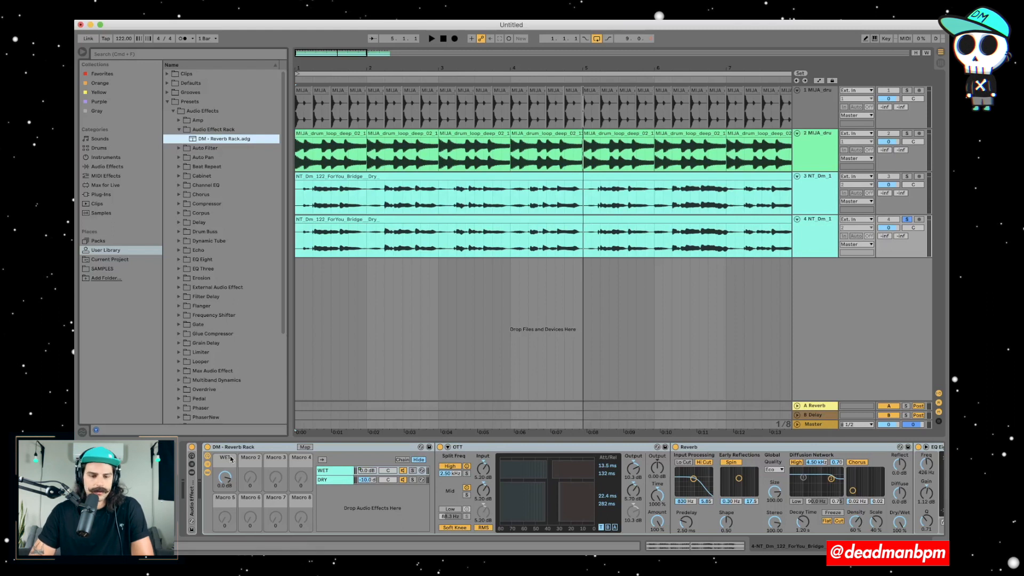
# Step: Delete the rack from the duplicated vocal track, and reload it from the saved "DM - Reverb Rack" preset by searching for "DM - Rever"
pyautogui.press('super+a')
pyautogui.press('Delete')
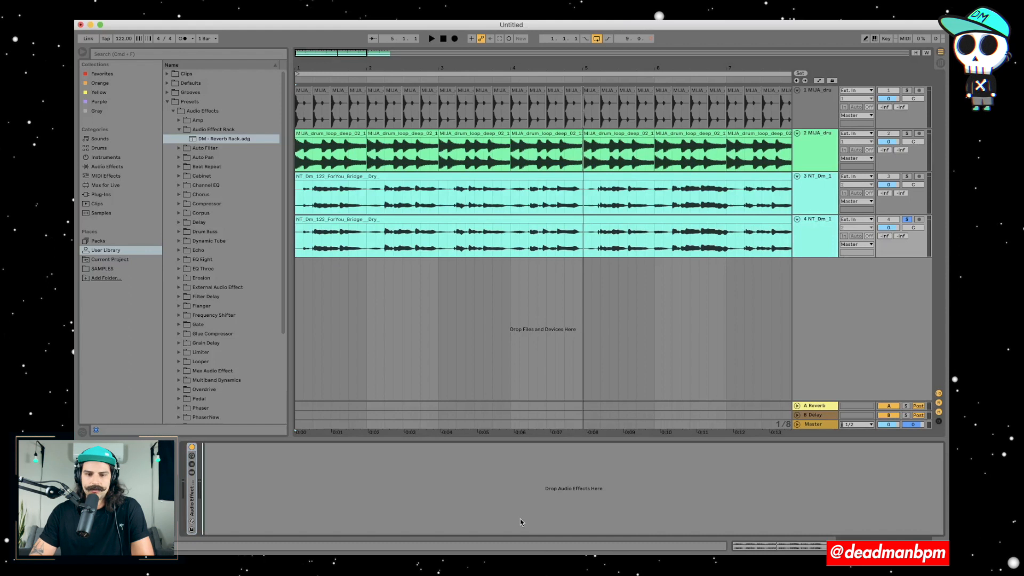
pyautogui.press('super+f')
pyautogui.write('DM 0 Rever')
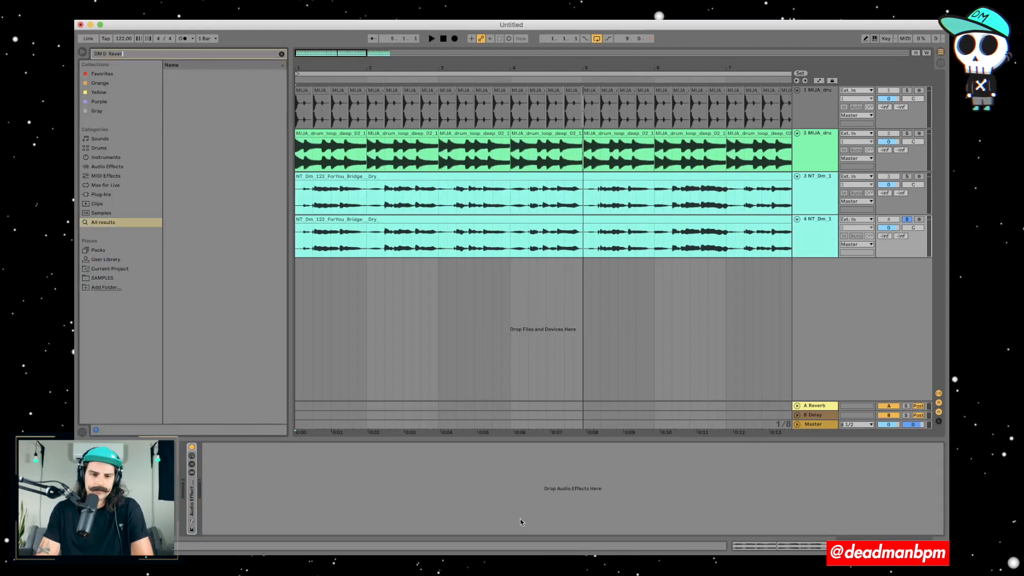
pyautogui.press('BackSpace')
pyautogui.press('BackSpace')
pyautogui.press('BackSpace')
pyautogui.press('BackSpace')
pyautogui.press('BackSpace')
pyautogui.press('BackSpace')
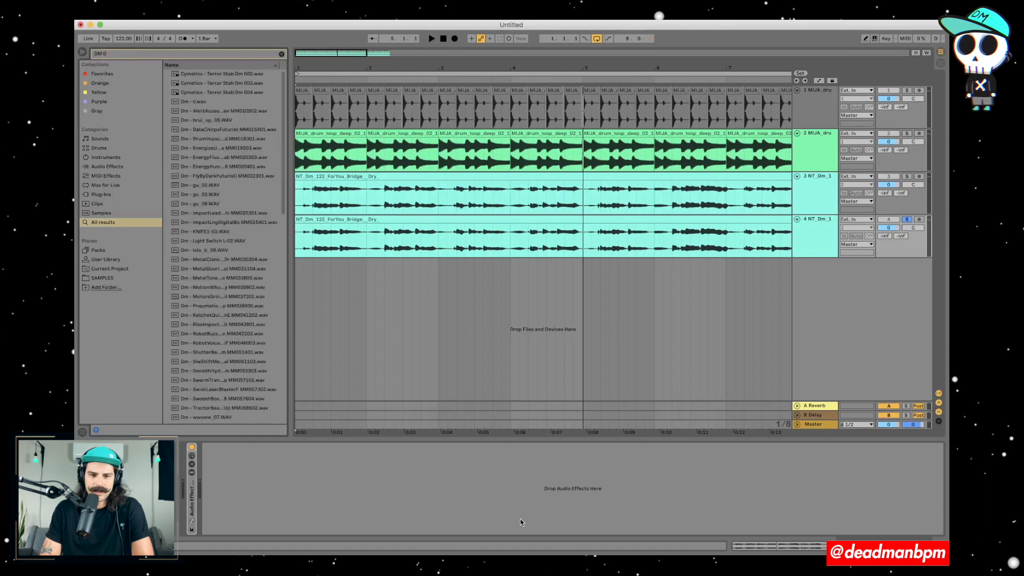
pyautogui.write('Rever')
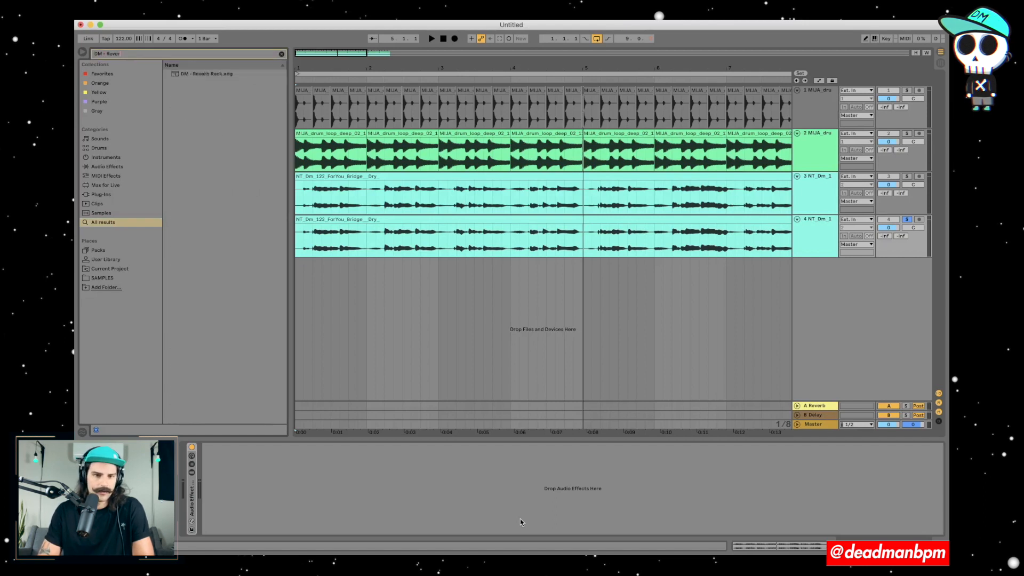
pyautogui.press('Down')
pyautogui.press('Return')
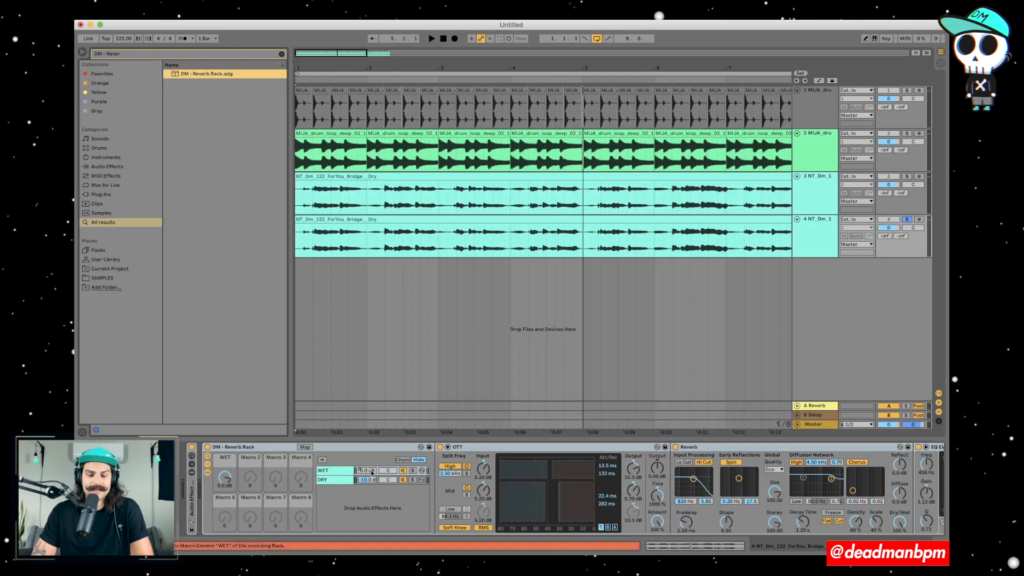
# Step: Review the OTT, Reverb and EQ Eight devices inside the reloaded rack, and fold and unfold the whole rack
pyautogui.click(280, 448)
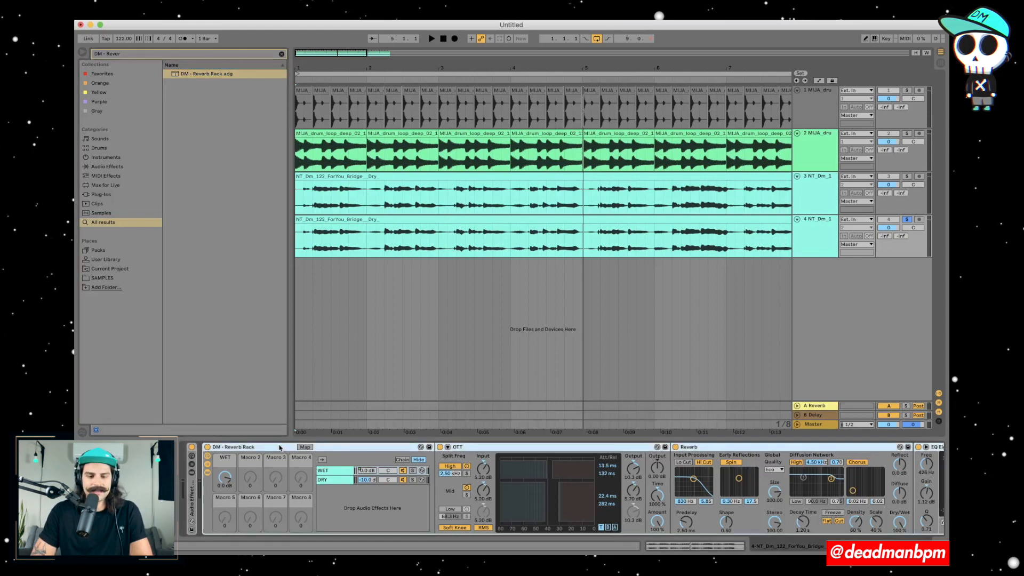
pyautogui.hscroll(5, 350, 495)
pyautogui.hscroll(-5, 350, 495)
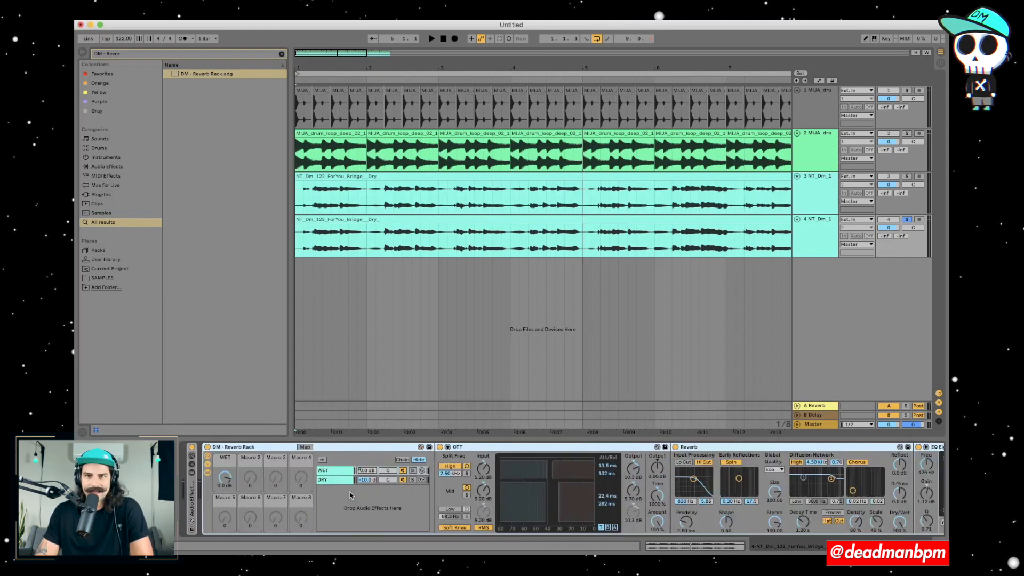
pyautogui.hscroll(8, 351, 495)
pyautogui.hscroll(-5, 350, 495)
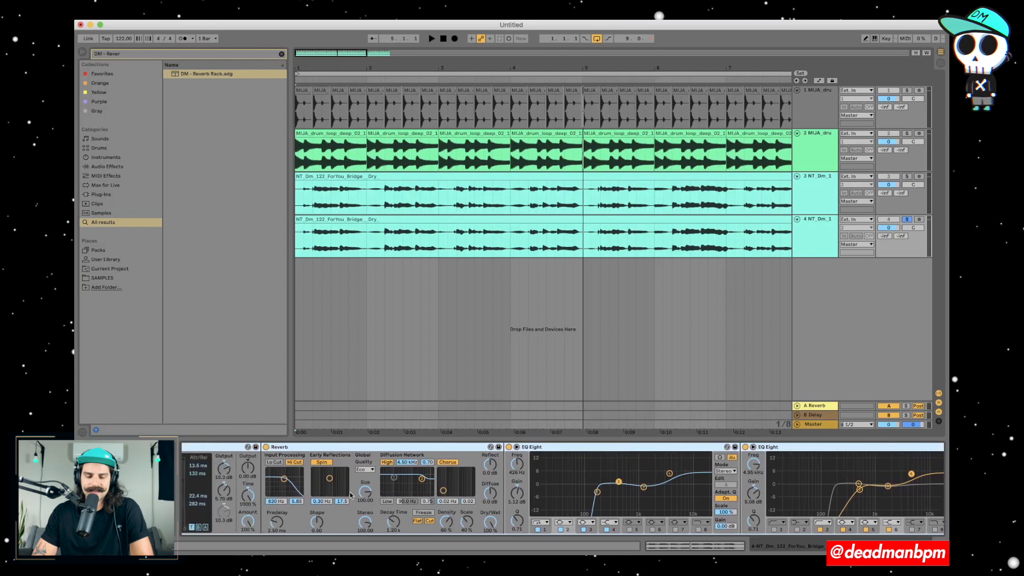
pyautogui.hscroll(-4, 350, 495)
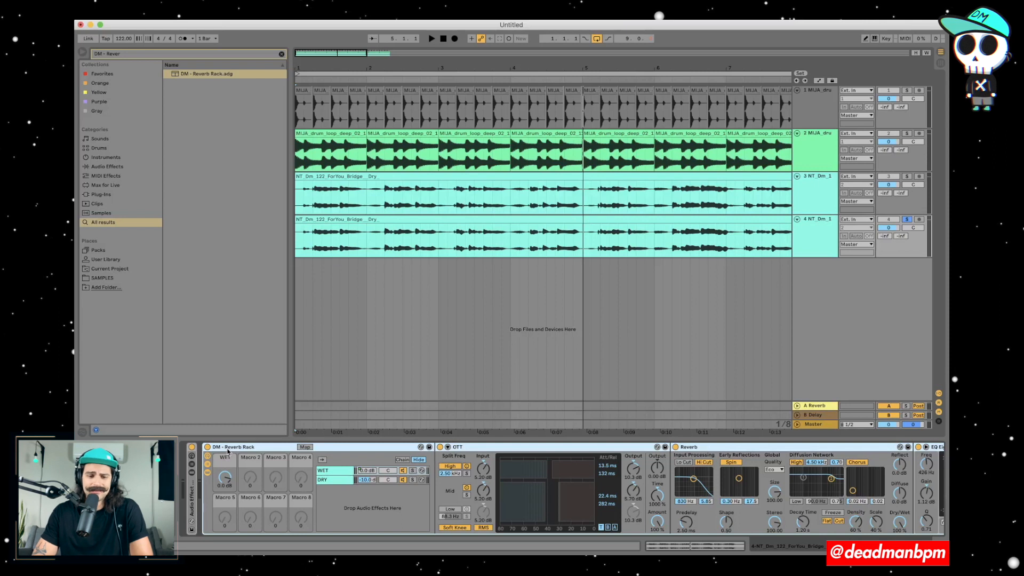
pyautogui.doubleClick(227, 451)
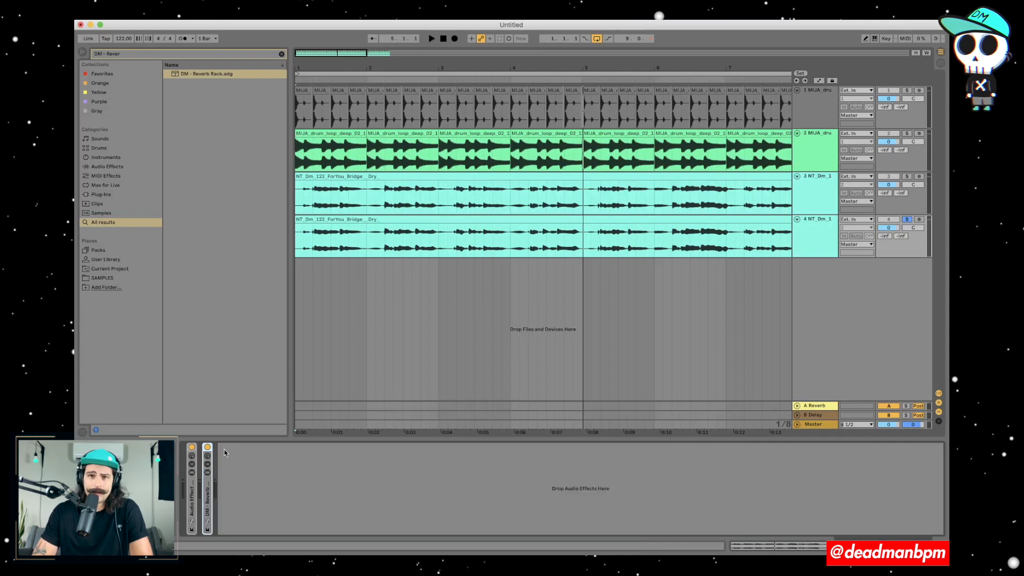
pyautogui.doubleClick(207, 510)
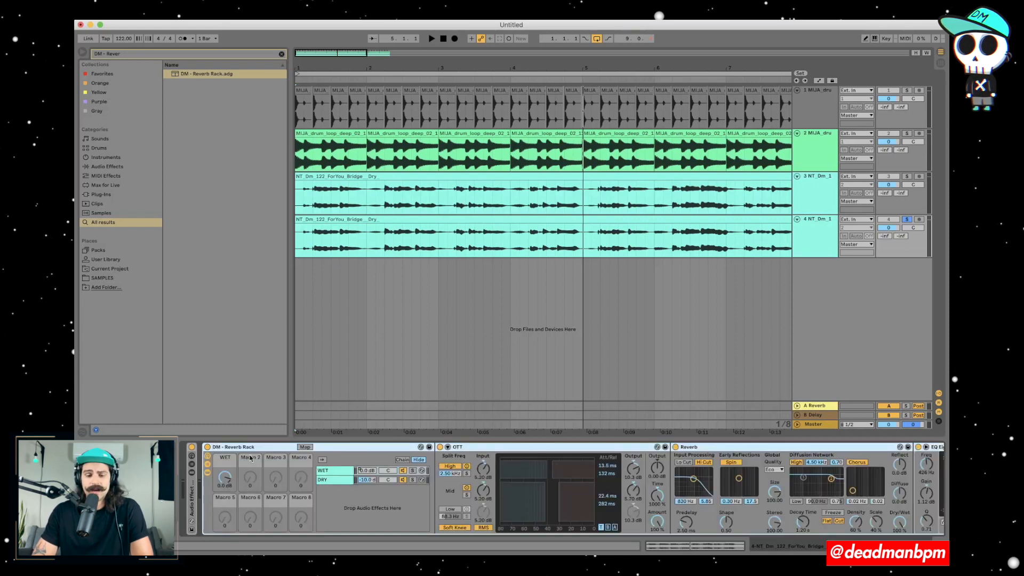
# Step: Hide the device chain and the chain list of the DM - Reverb Rack
pyautogui.click(208, 473)
pyautogui.click(207, 463)
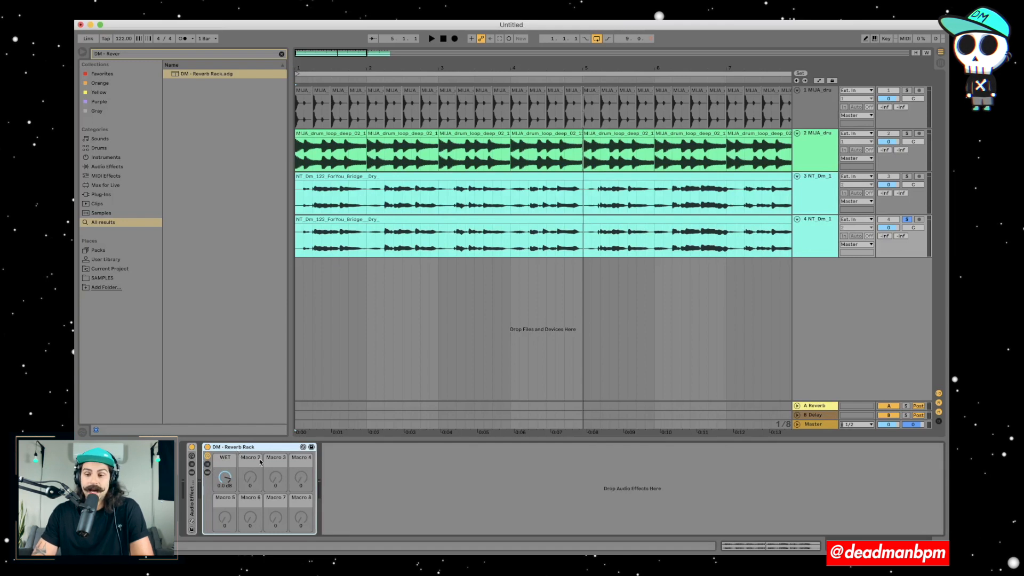
# Step: Play the duplicated vocal track and deactivate the DM - Reverb Rack to hear the vocal without it
pyautogui.click(830, 233)
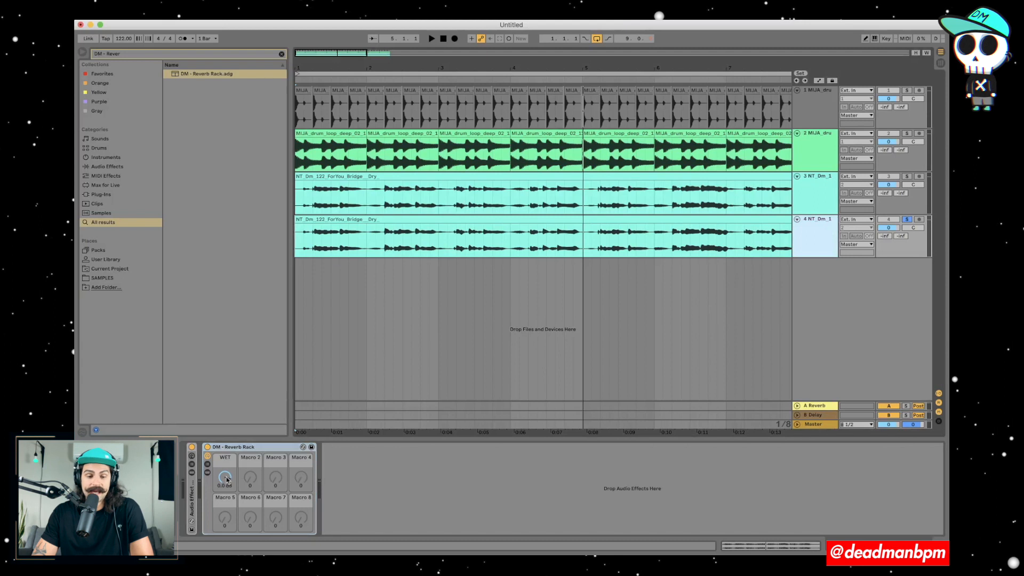
pyautogui.press('space')
pyautogui.click(230, 449)
pyautogui.press('0')
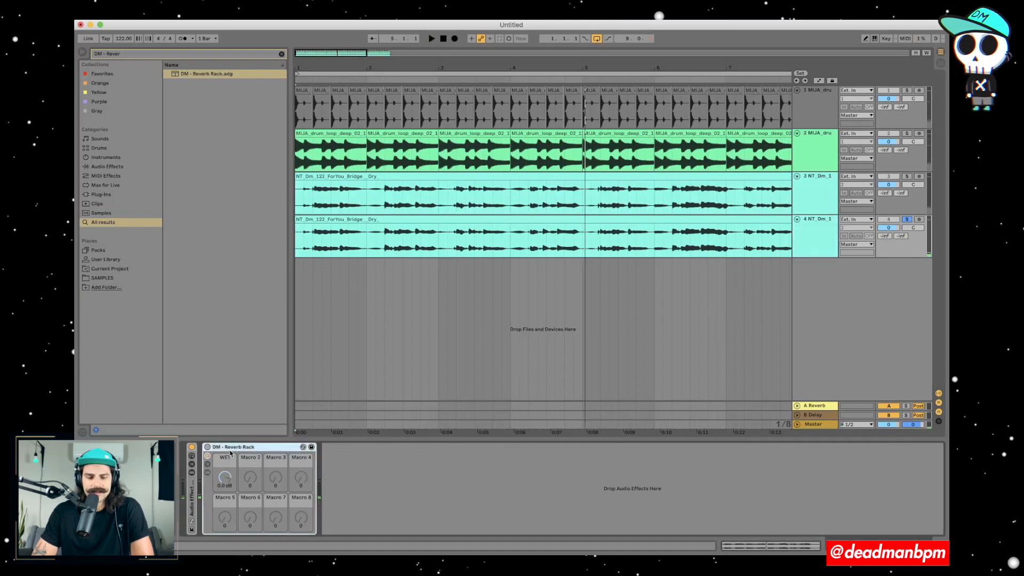